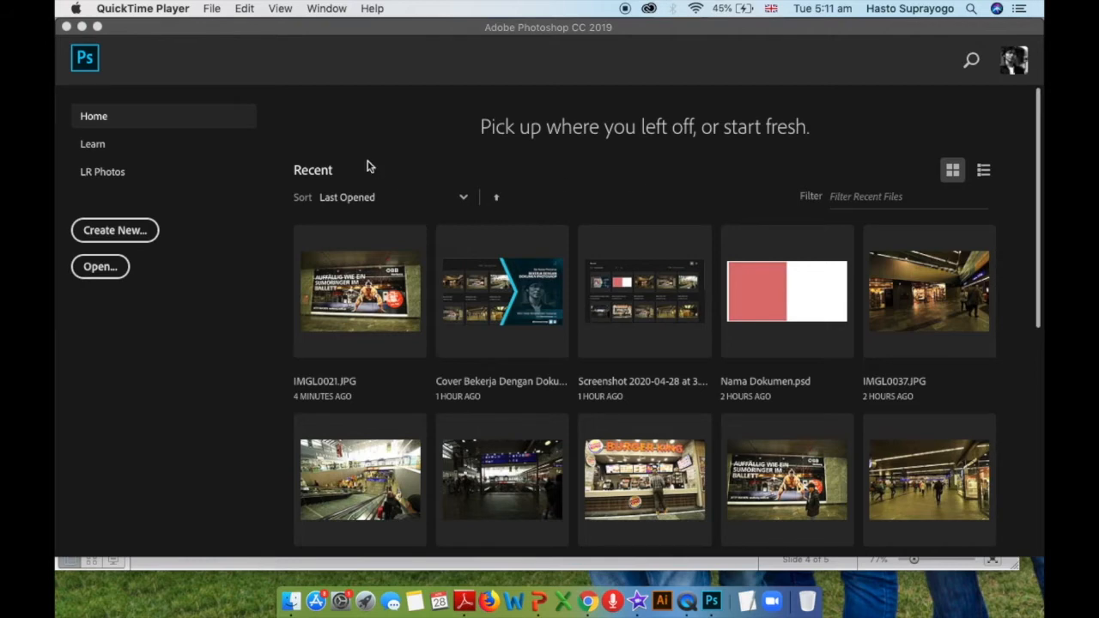
Switch to Photoshop and open the photo IMGL0021.JPG from the 02 folder
click(396, 33)
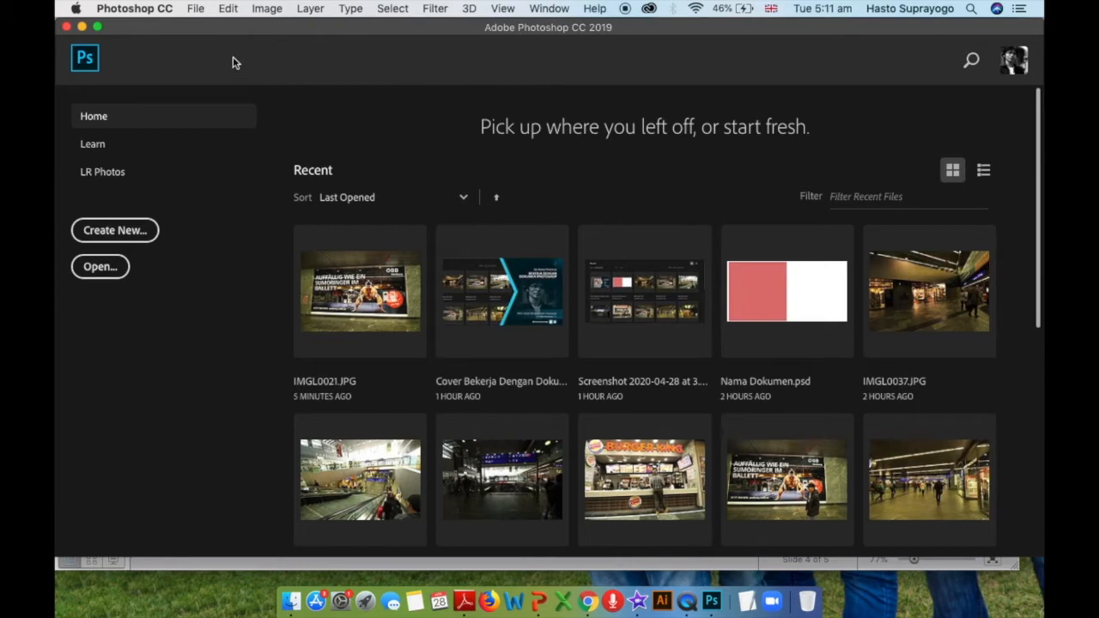
click(195, 9)
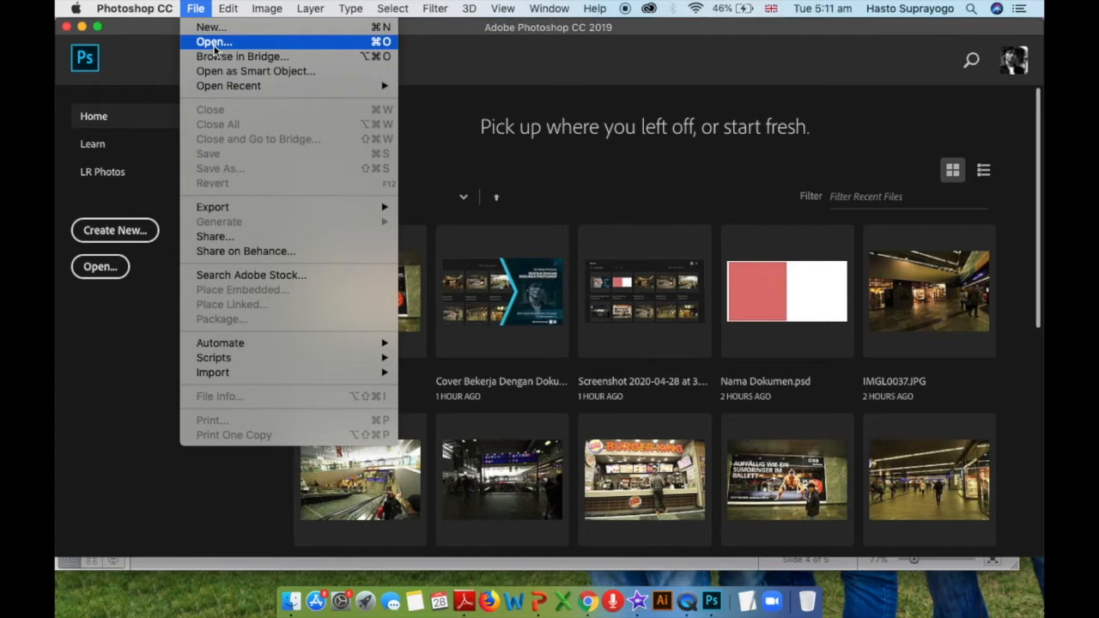
click(214, 42)
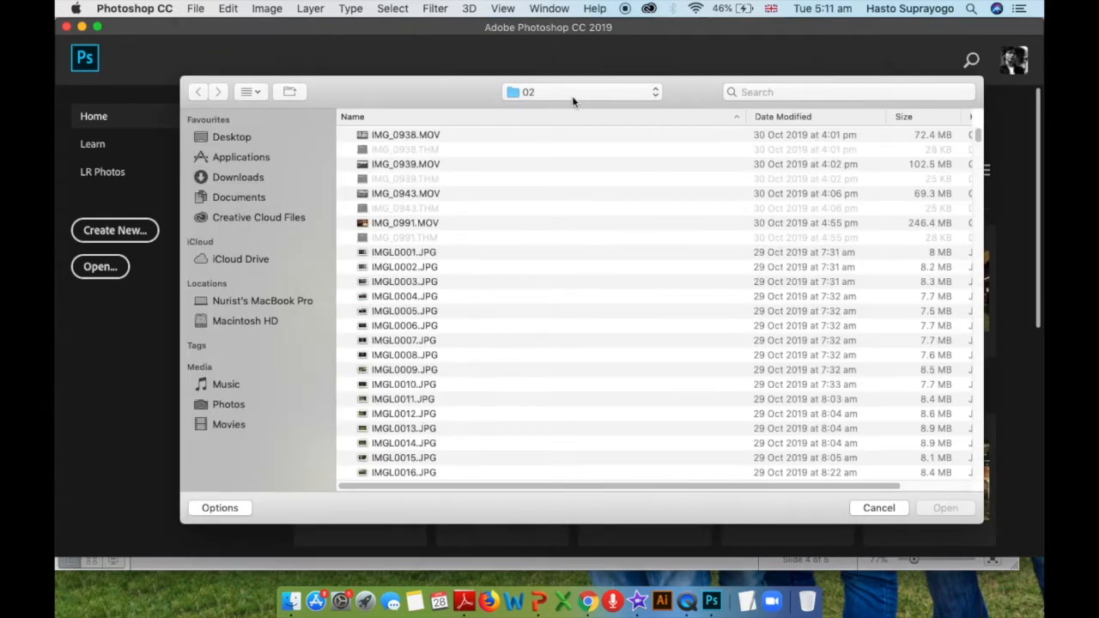
click(590, 95)
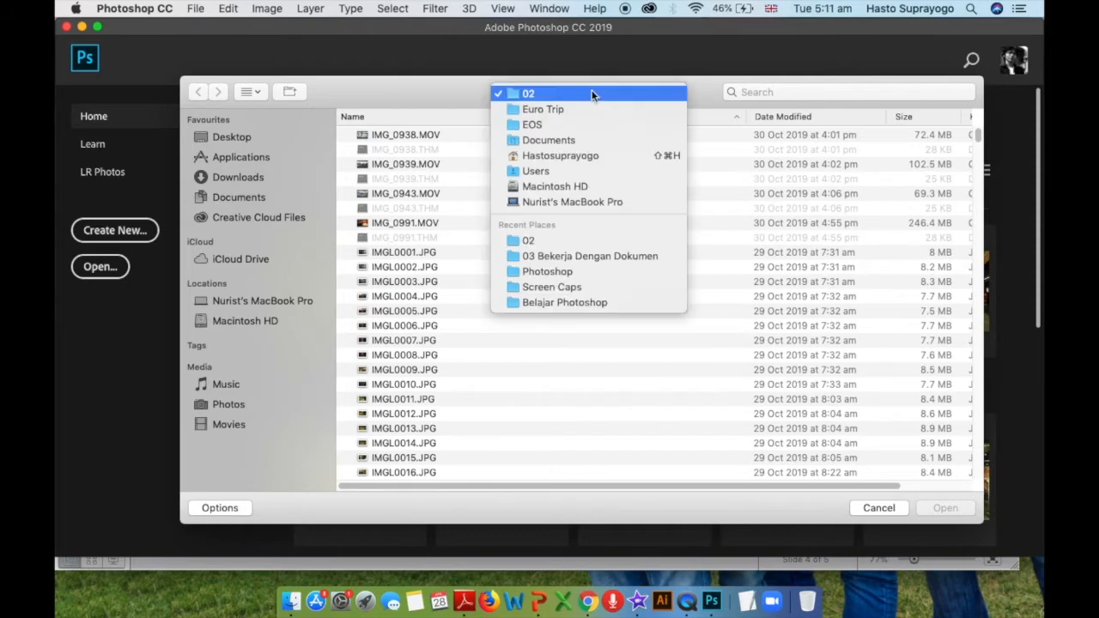
click(592, 94)
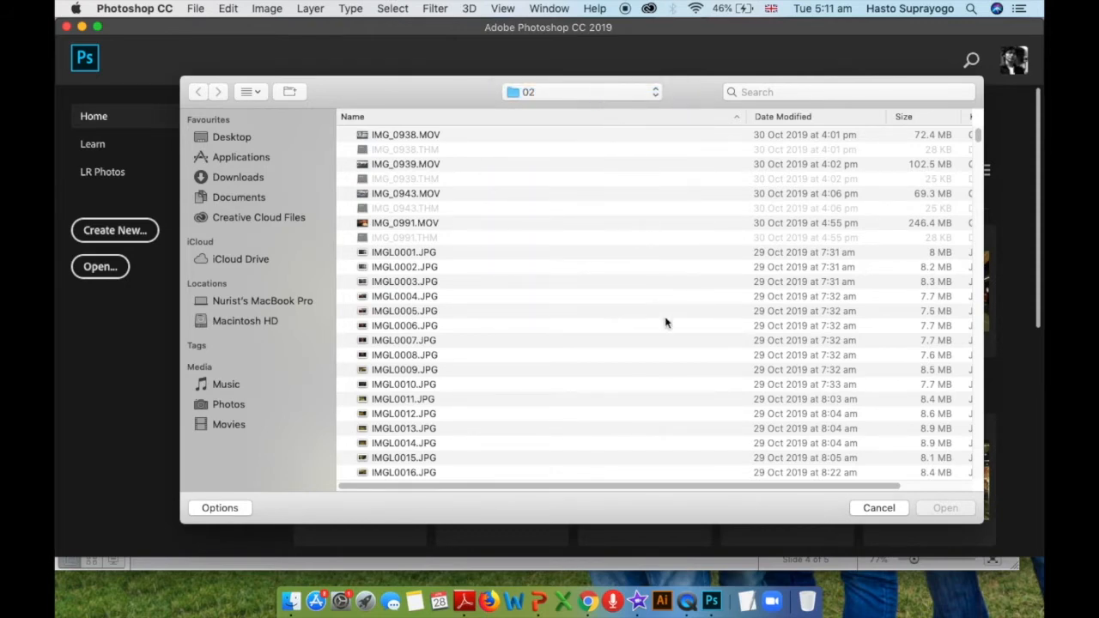
drag(707, 95, 867, 101)
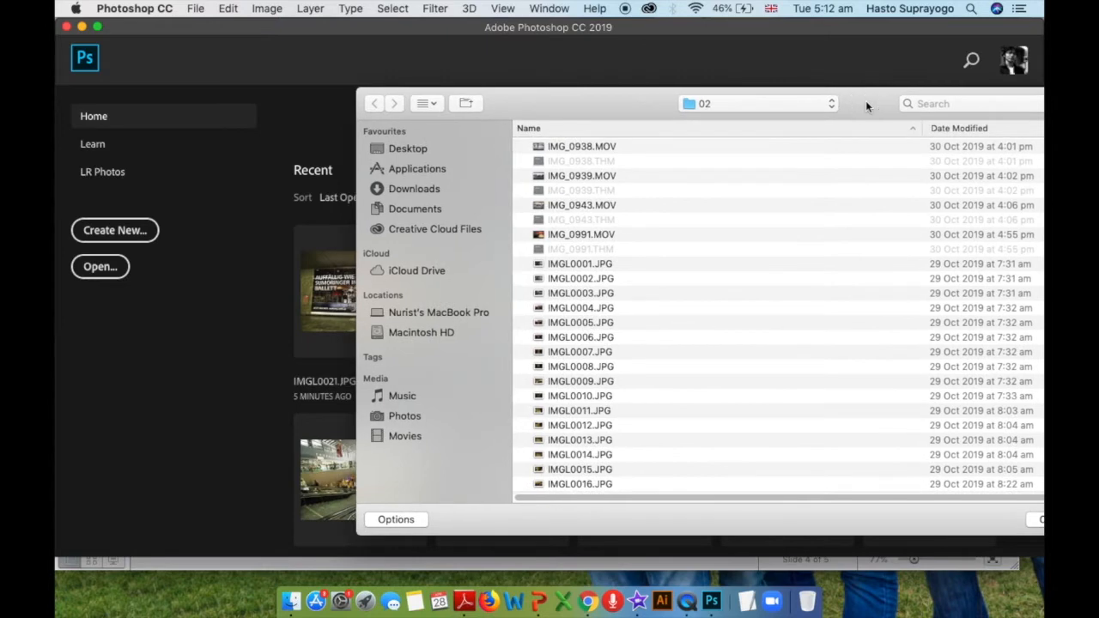
scroll(655, 373, down, 1)
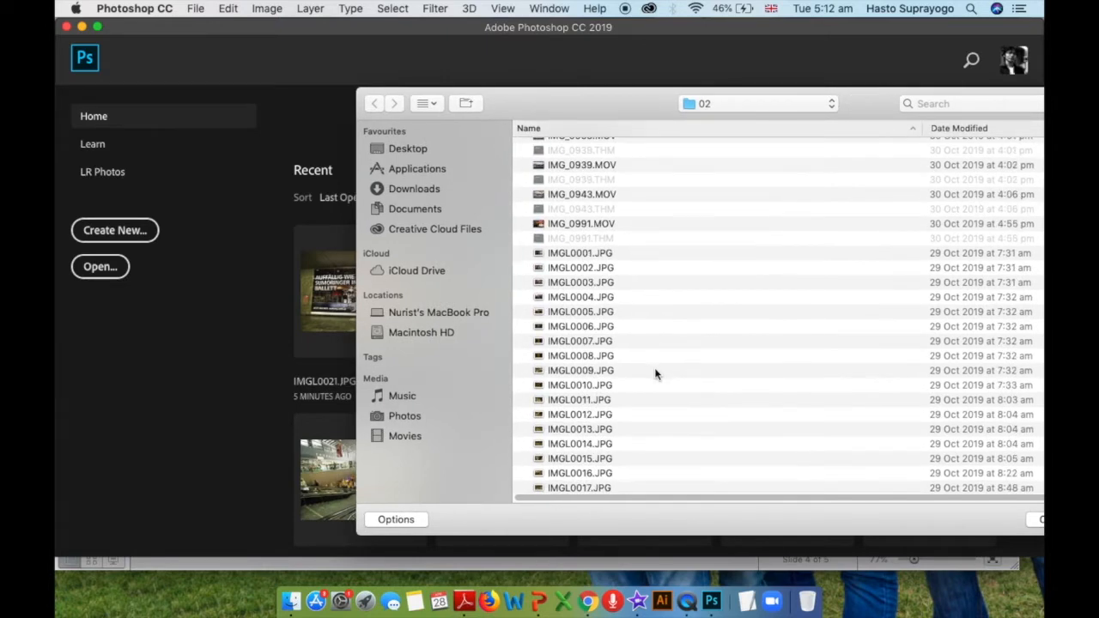
scroll(639, 385, down, 5)
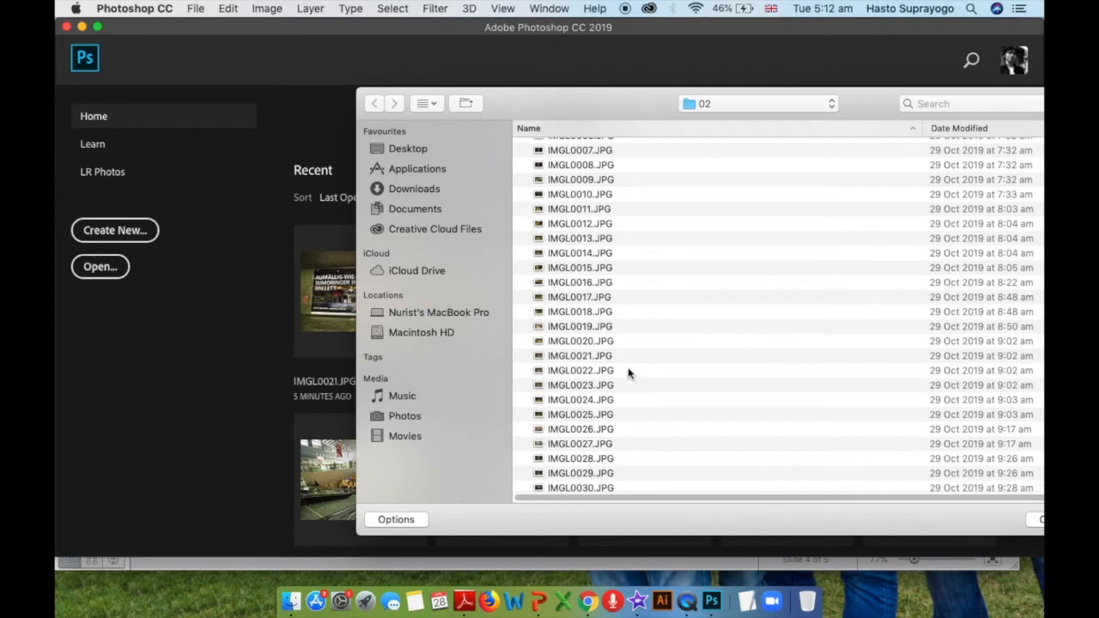
click(605, 357)
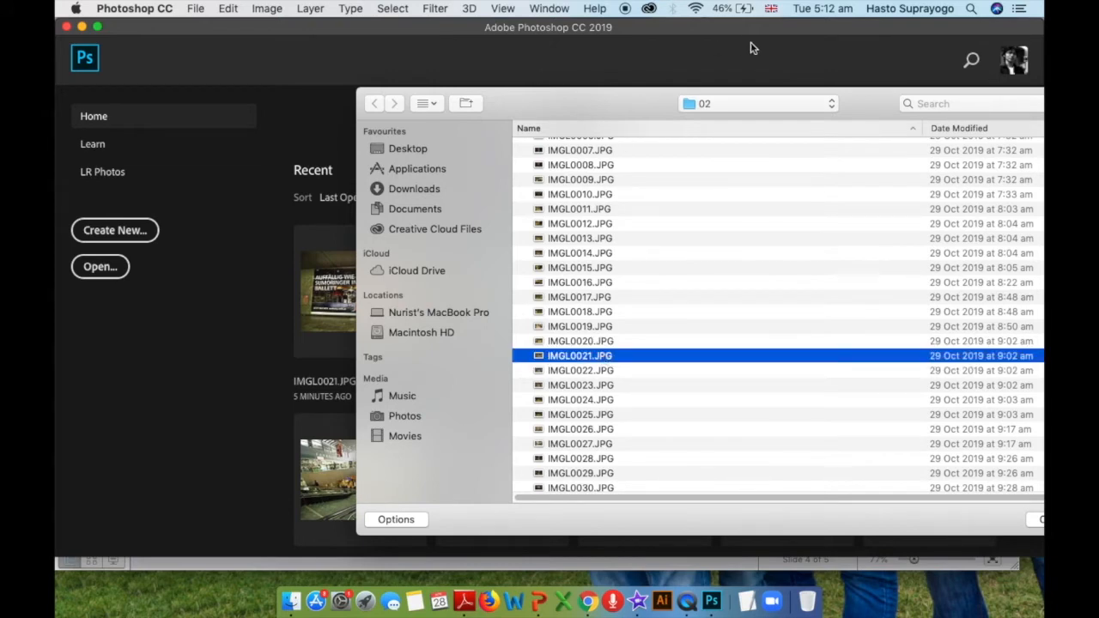
drag(868, 103, 647, 81)
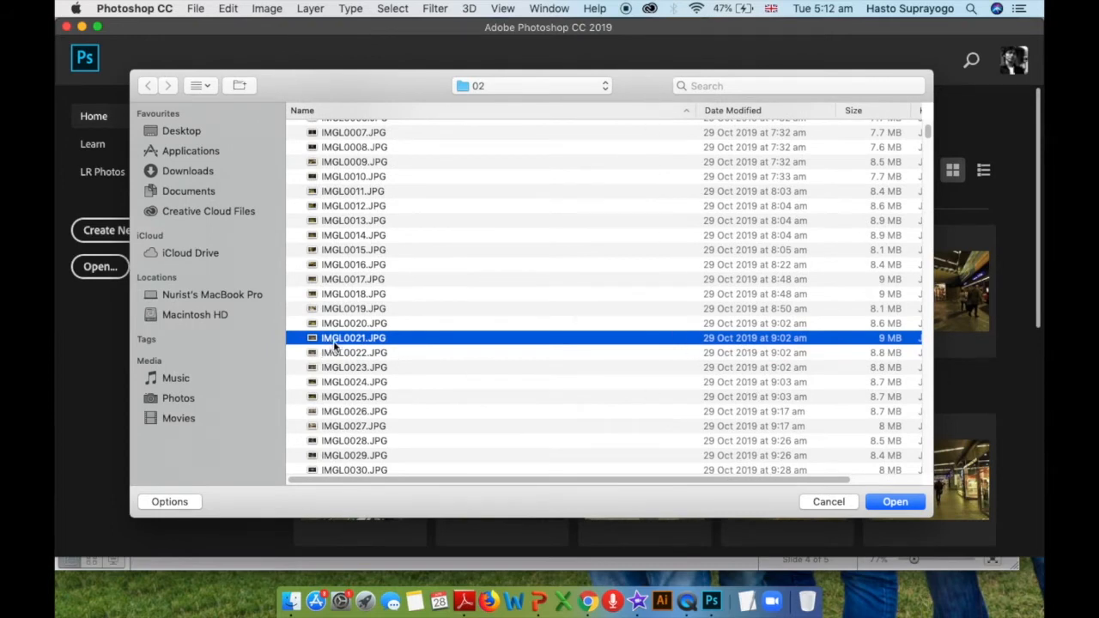
click(902, 509)
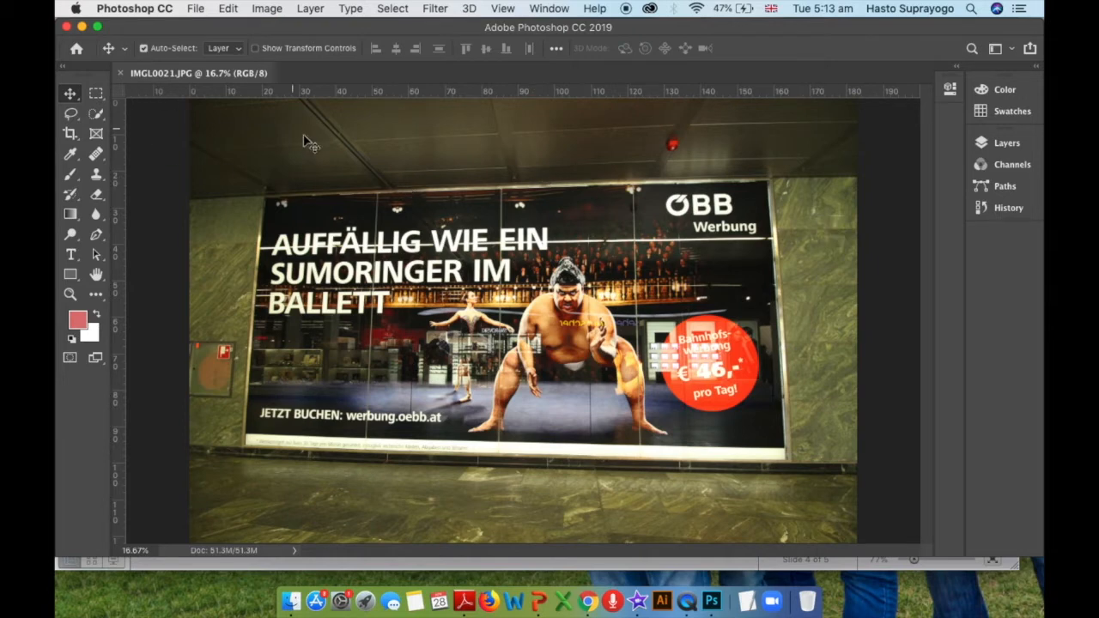
Examine the photo's dimensions, resolution and resampling options in the Image Size settings, and leave them without applying changes
click(267, 10)
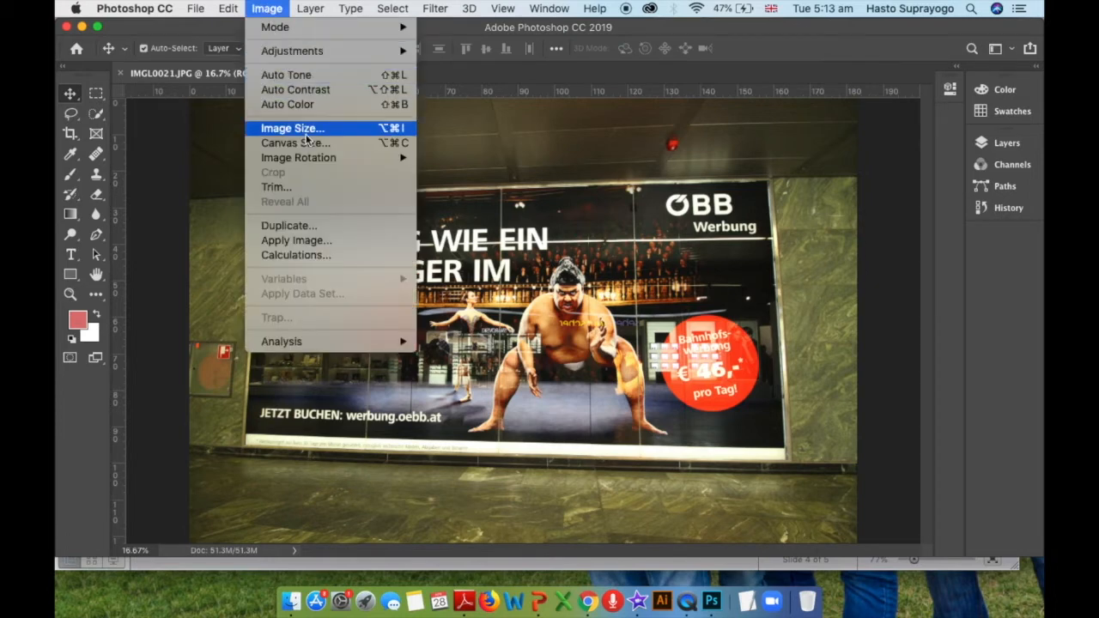
click(292, 128)
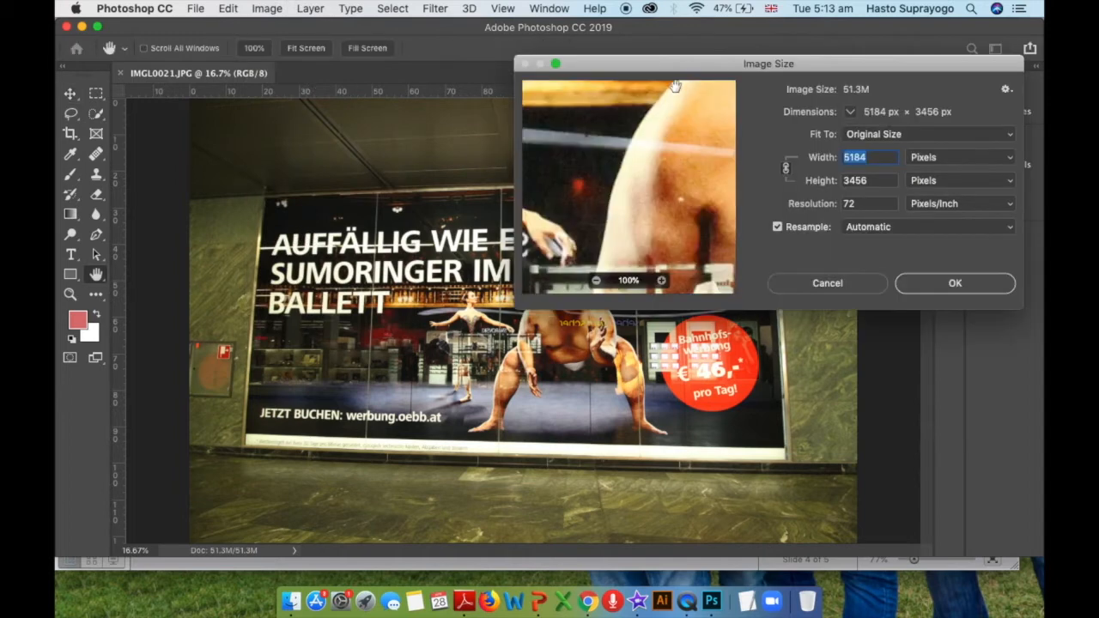
drag(687, 64, 356, 190)
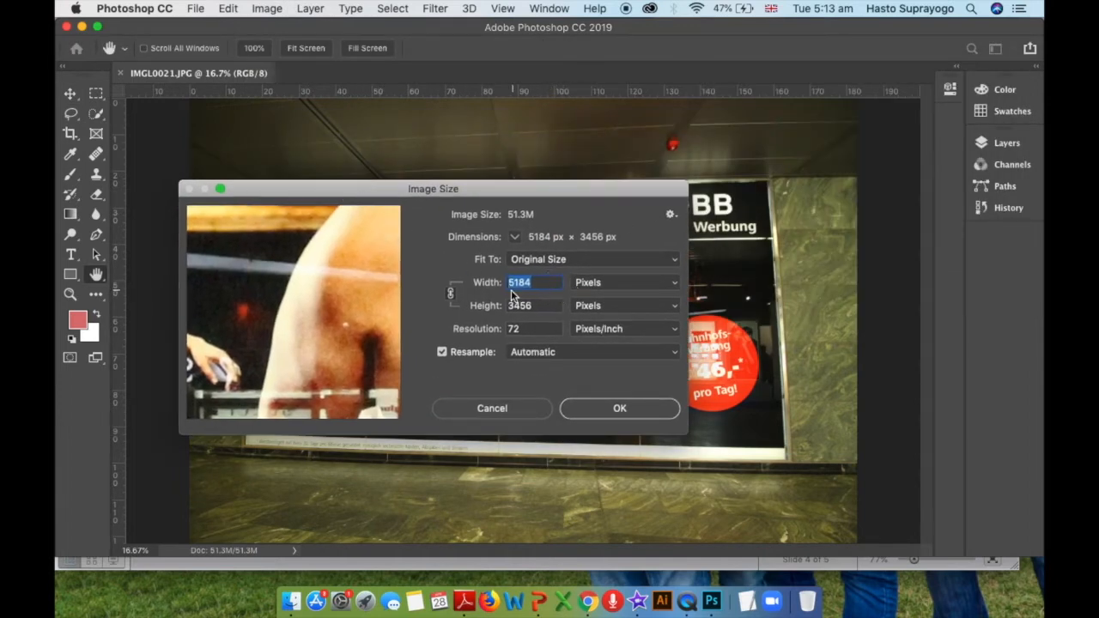
mouse_move(502, 198)
mouse_down()
mouse_move(589, 203)
mouse_move(505, 209)
mouse_up()
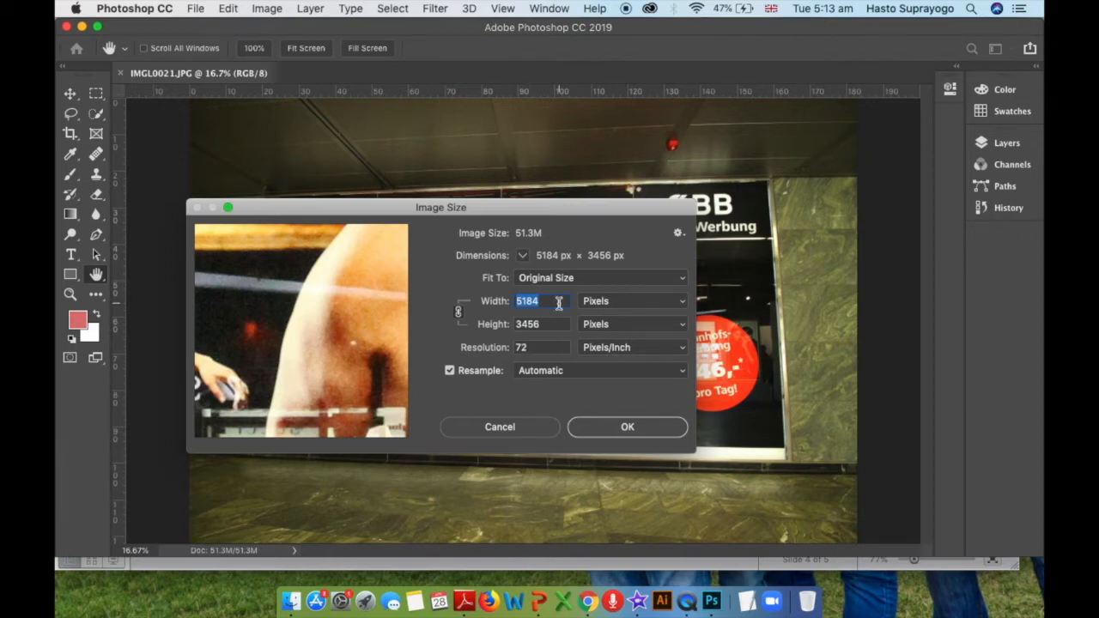
drag(509, 210, 583, 233)
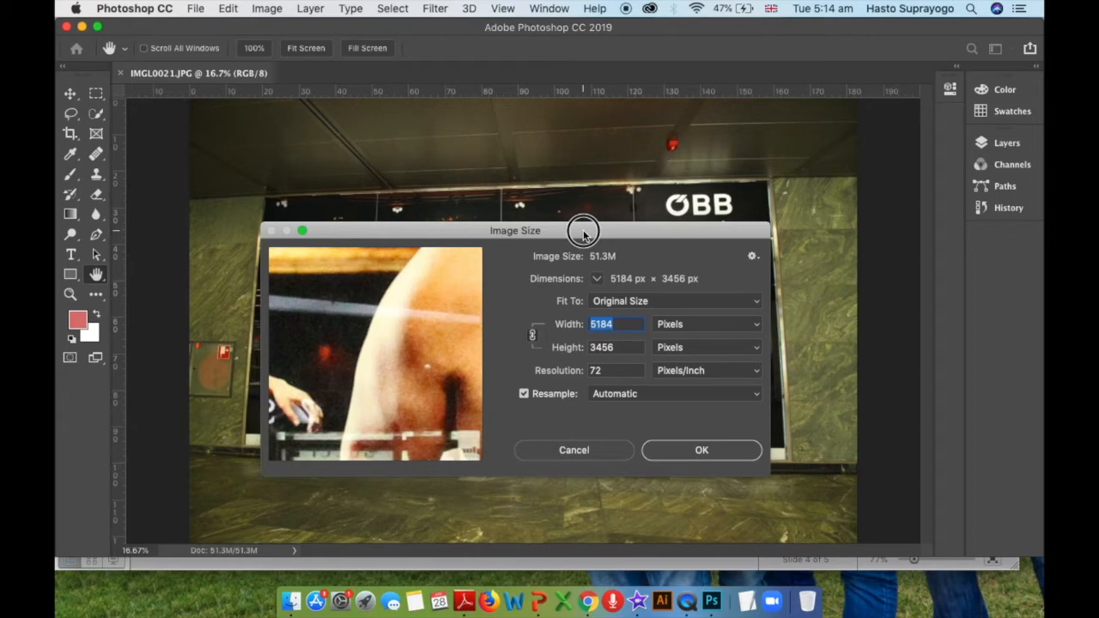
drag(583, 234, 662, 245)
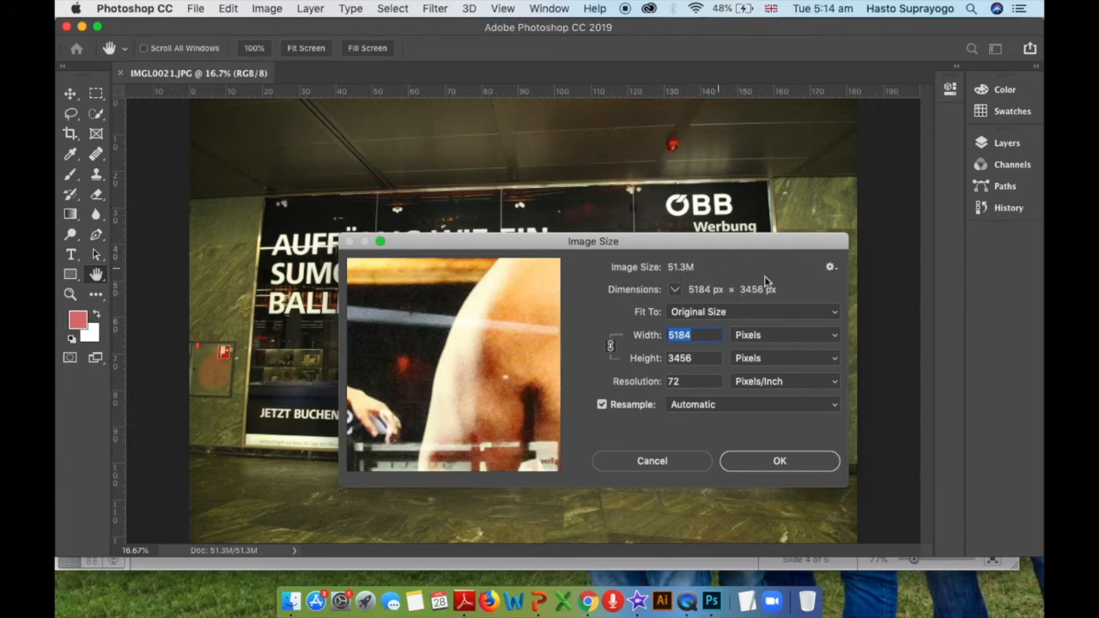
mouse_move(739, 247)
mouse_down()
mouse_move(763, 261)
mouse_move(559, 273)
mouse_move(500, 209)
mouse_move(732, 254)
mouse_move(723, 244)
mouse_up()
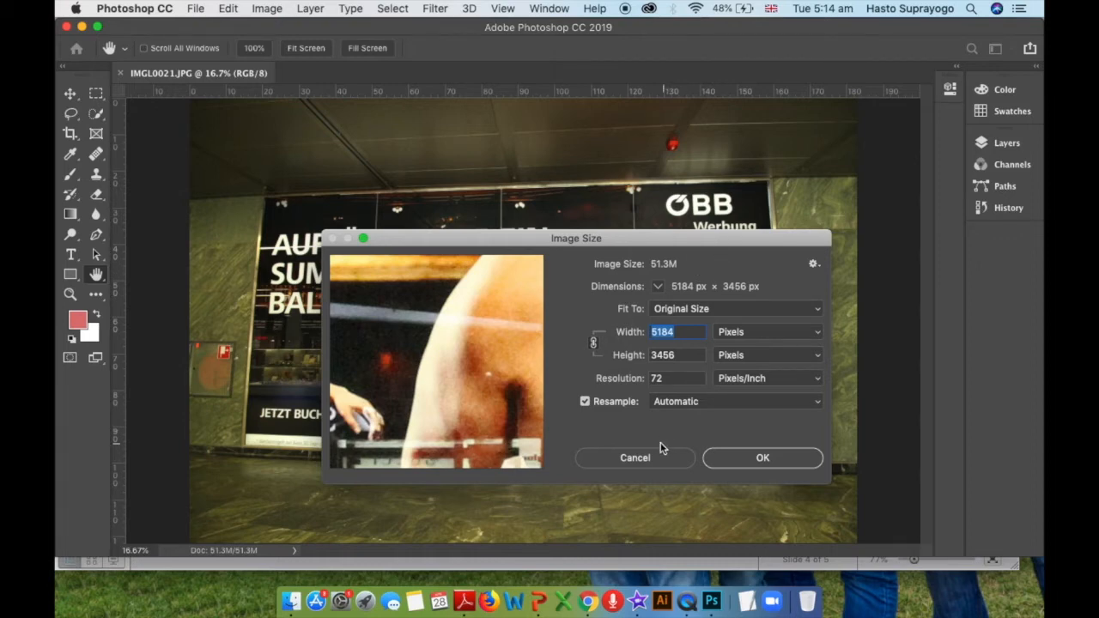
click(635, 459)
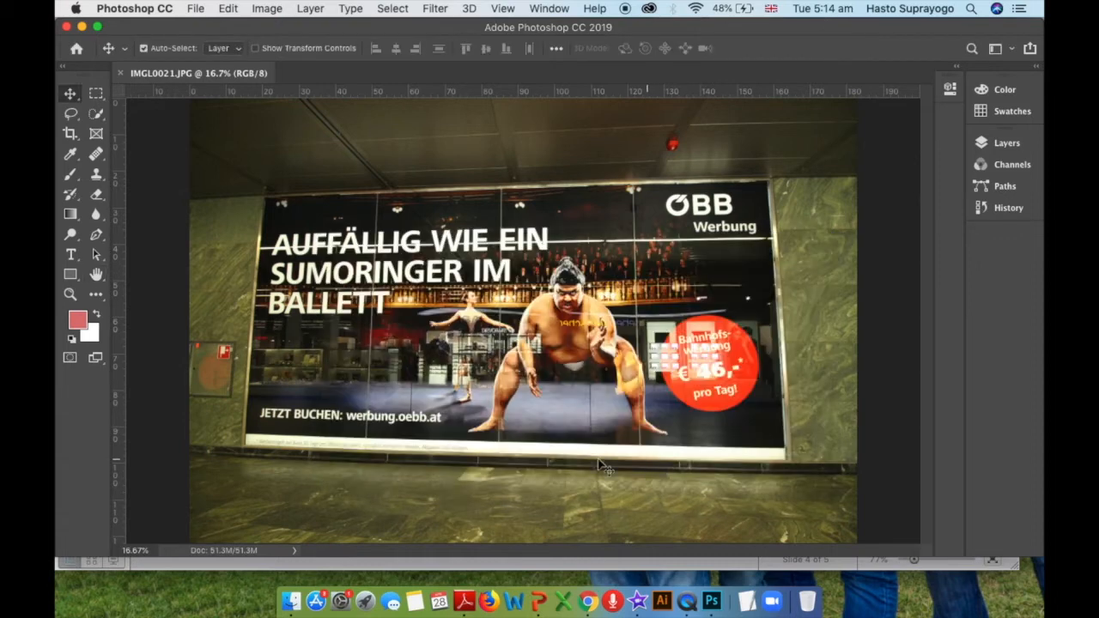
Resize the photo to a width of 1000 pixels with the aspect ratio constrained and automatic resampling
click(268, 12)
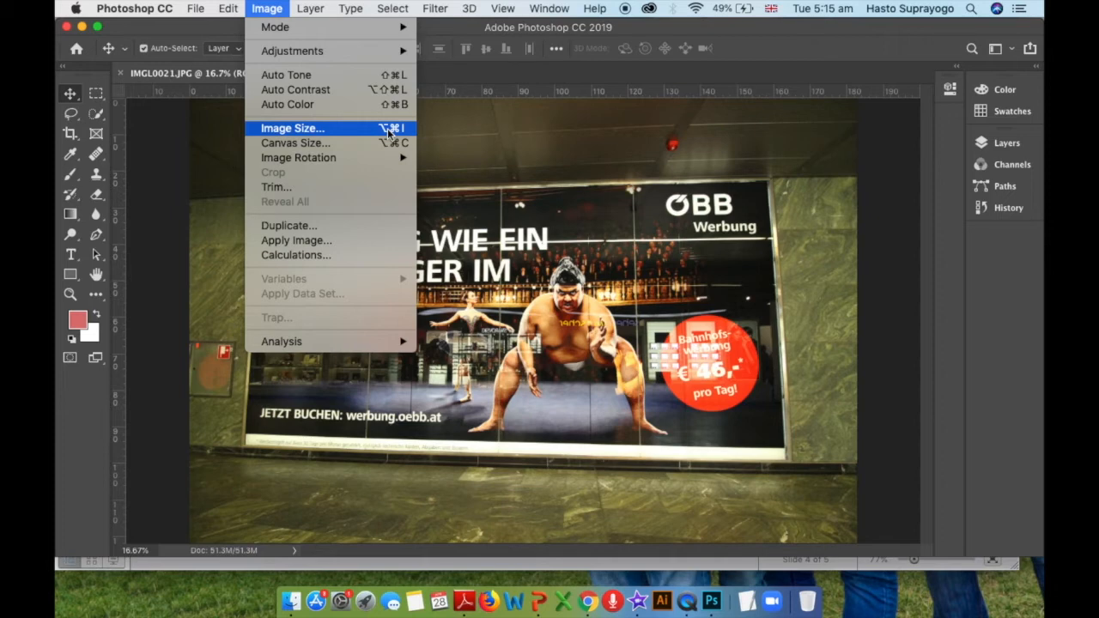
click(321, 130)
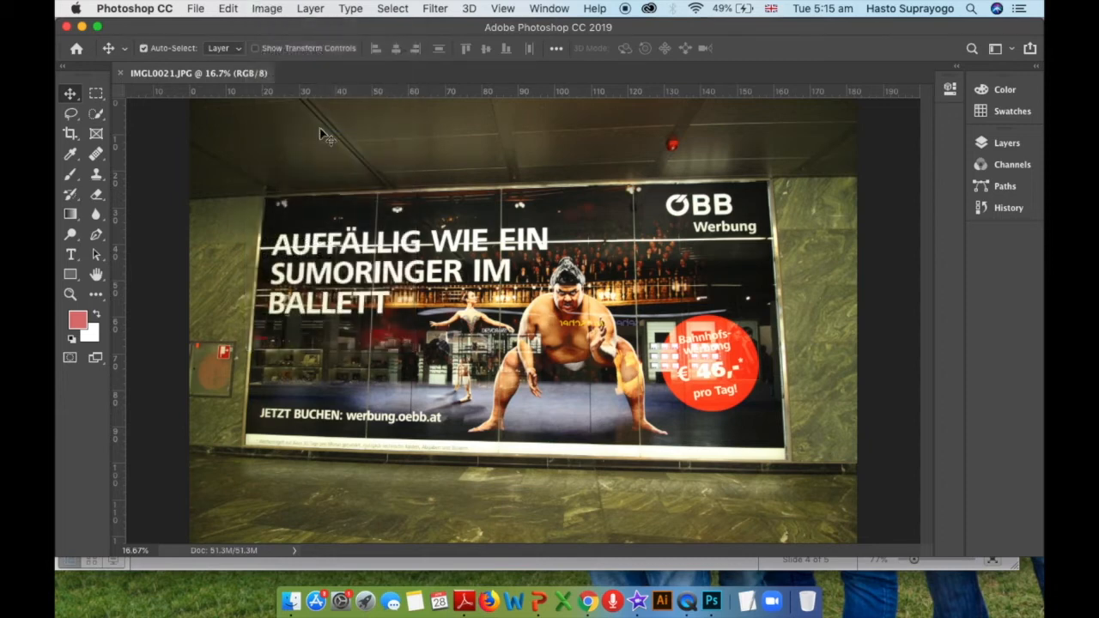
drag(701, 243, 667, 190)
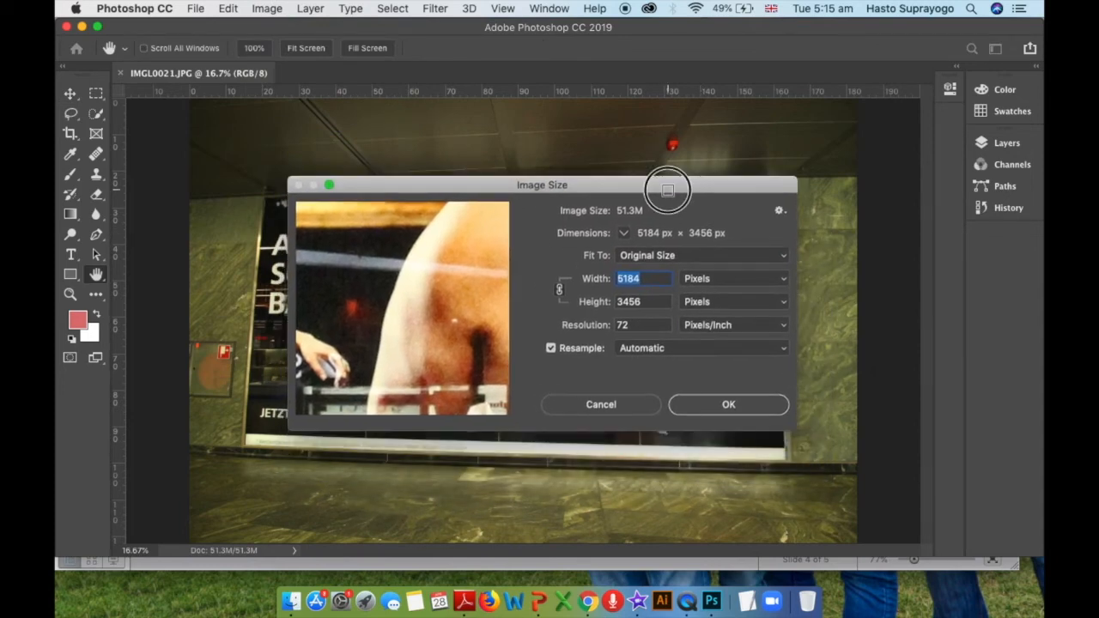
click(625, 237)
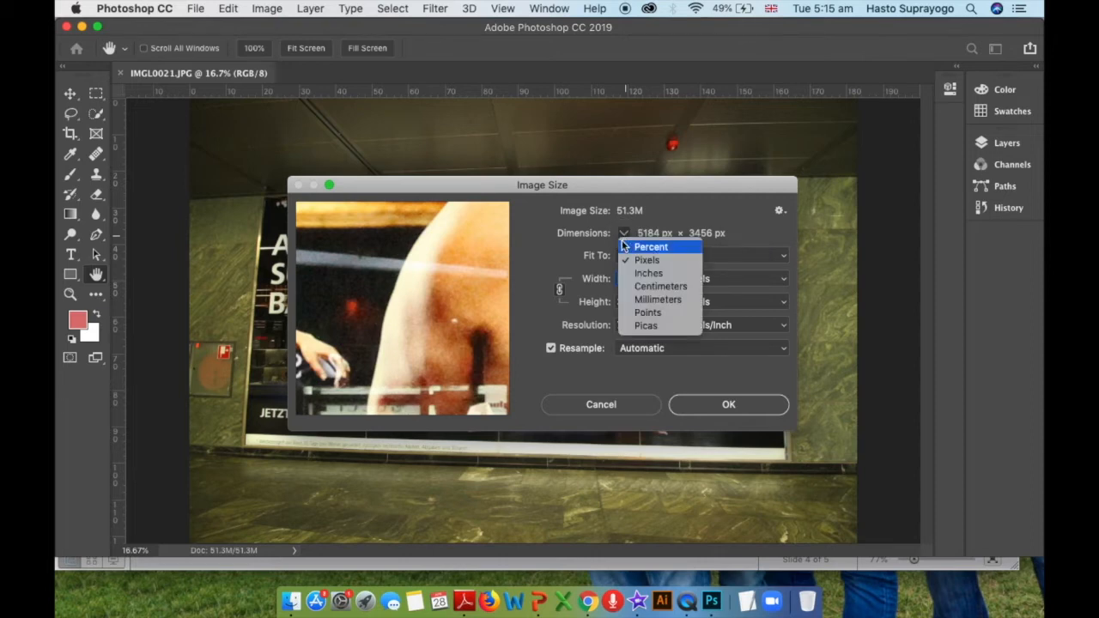
click(657, 267)
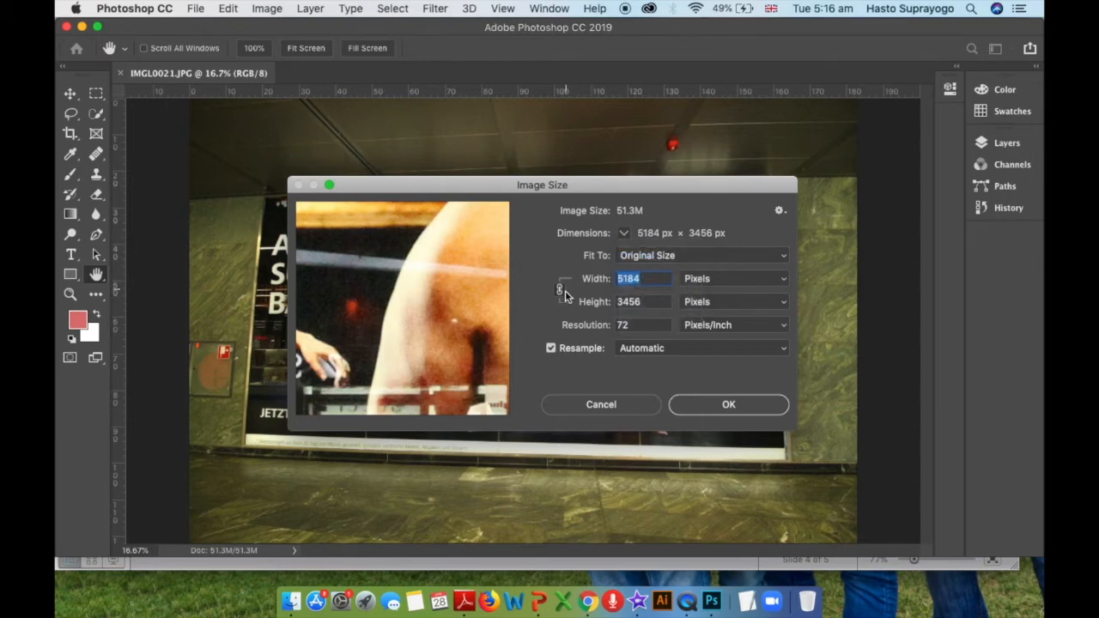
click(652, 278)
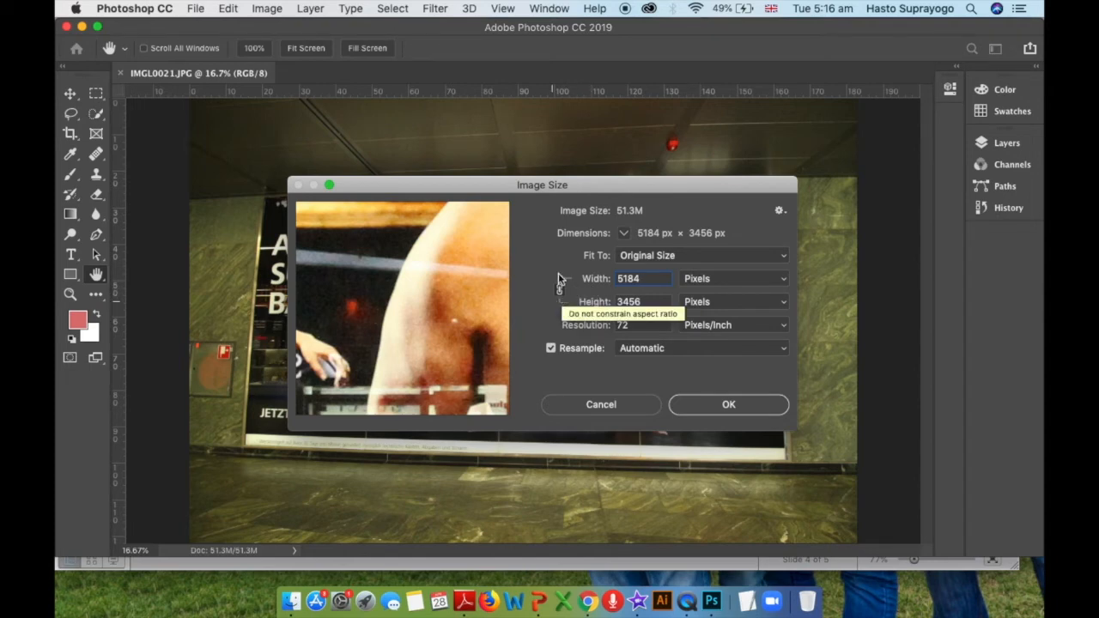
double_click(628, 280)
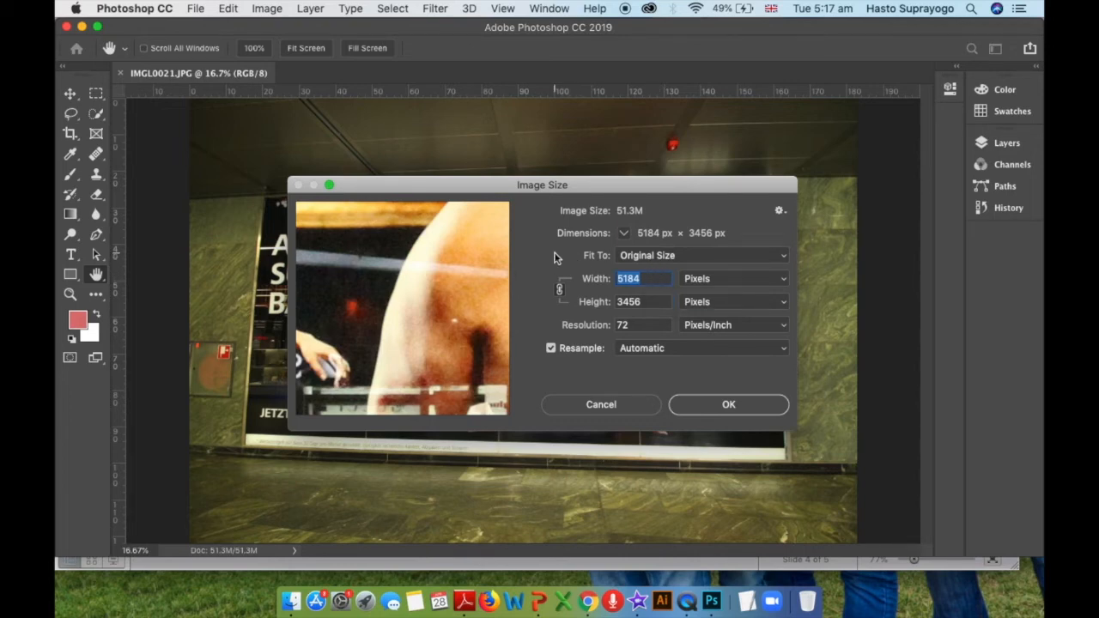
text(100)
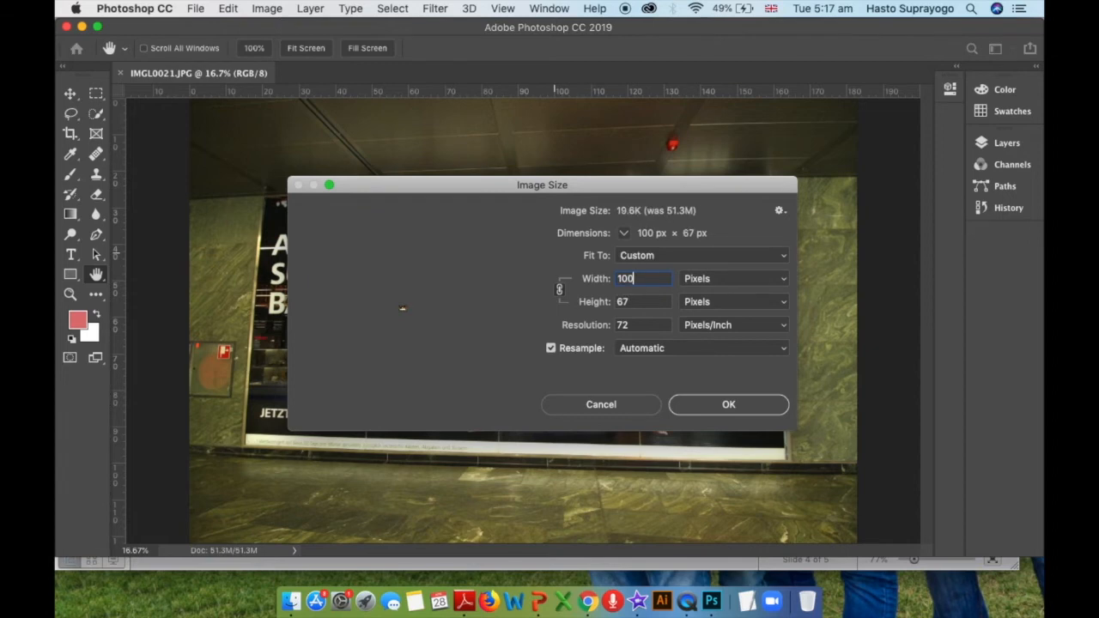
text(0)
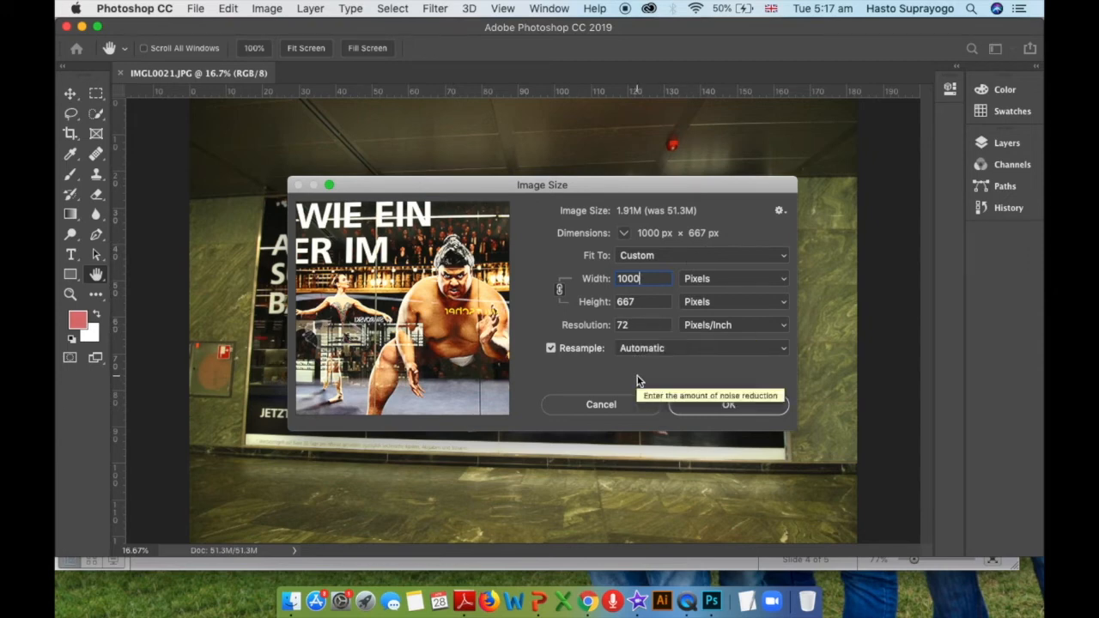
click(735, 409)
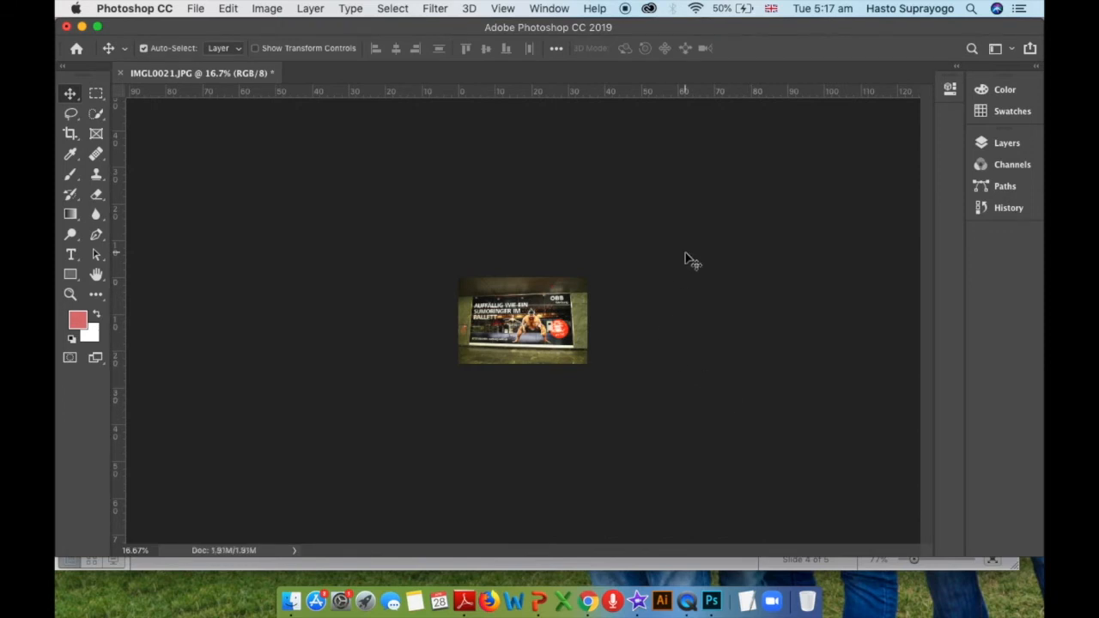
Inspect the resized photo up close and check its pixel dimensions in the Image Size settings
key(super)
key(super+equal)
key(super+equal)
key(super+equal)
key(super+equal)
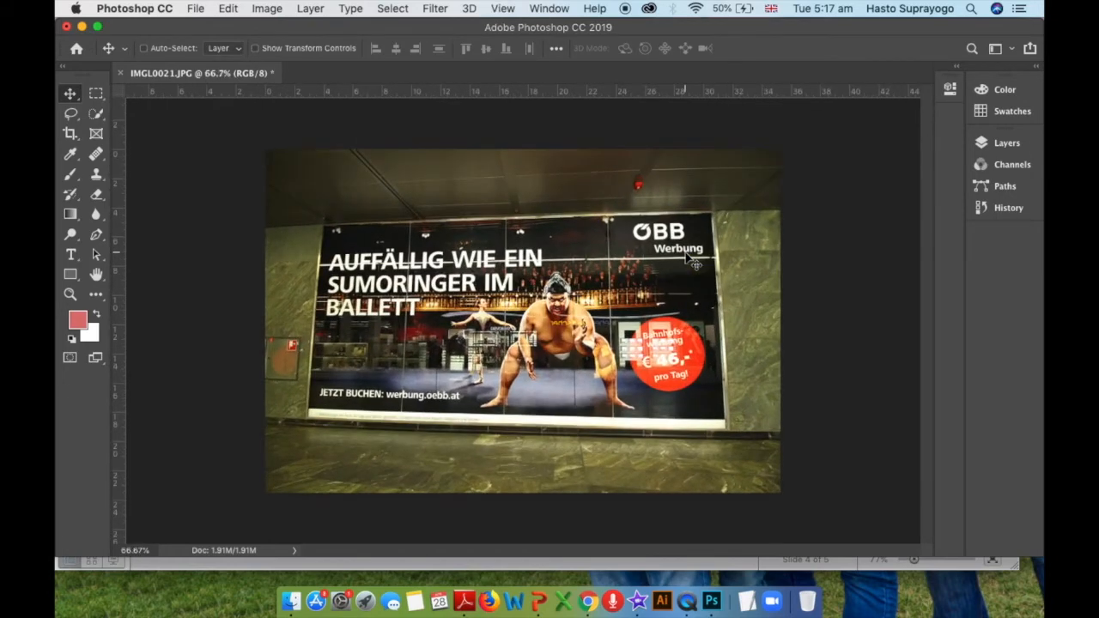
key(super+alt+i)
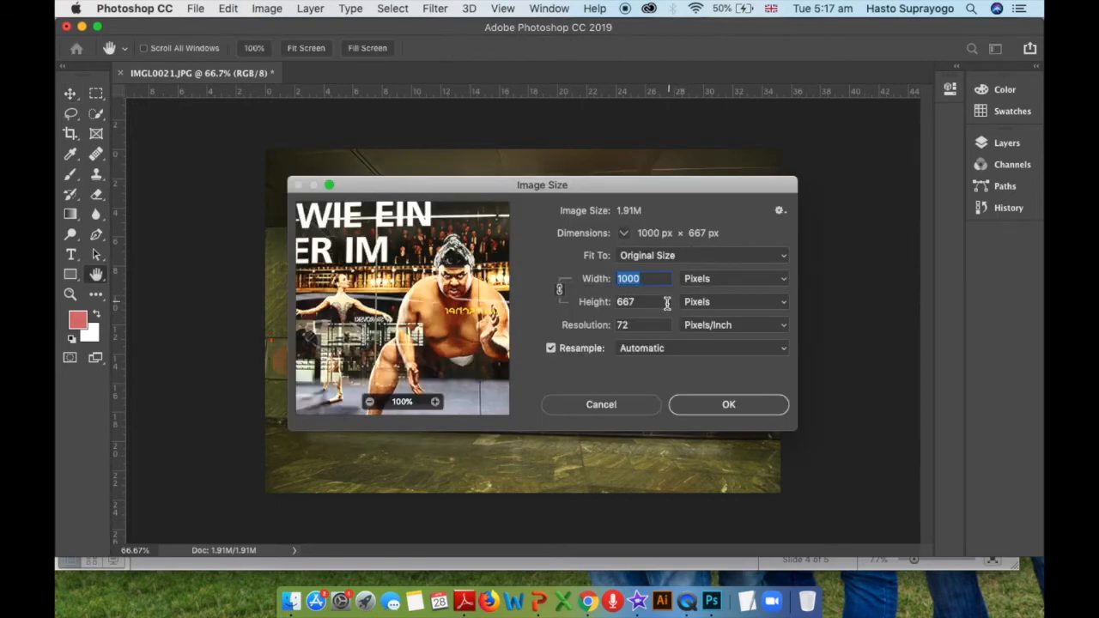
click(629, 411)
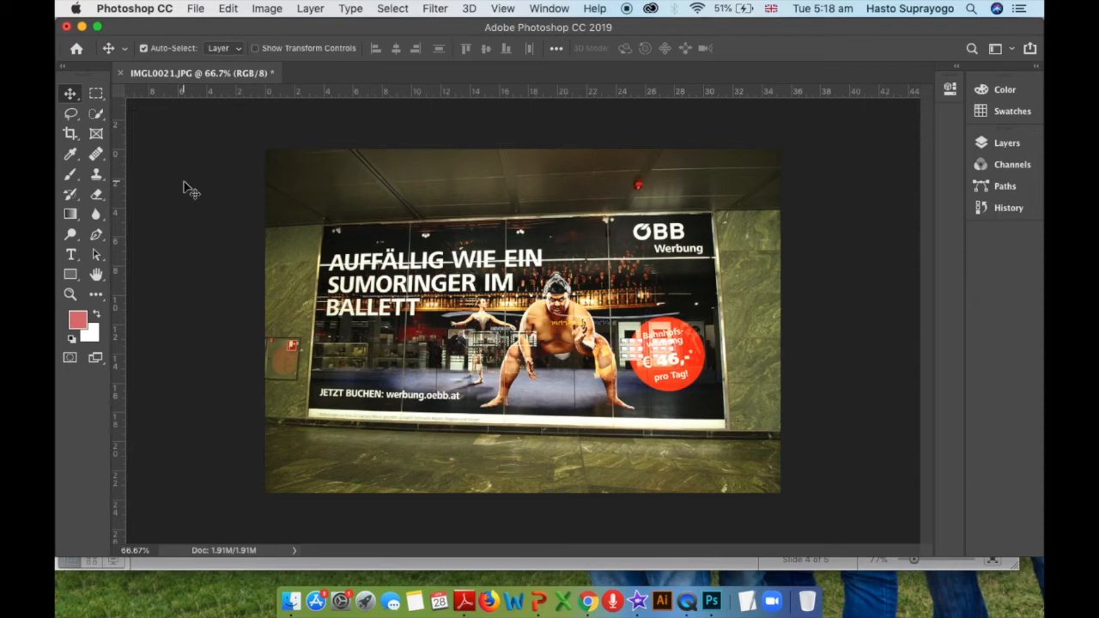
Close the resized IMGL0021.JPG without saving the changes
click(121, 74)
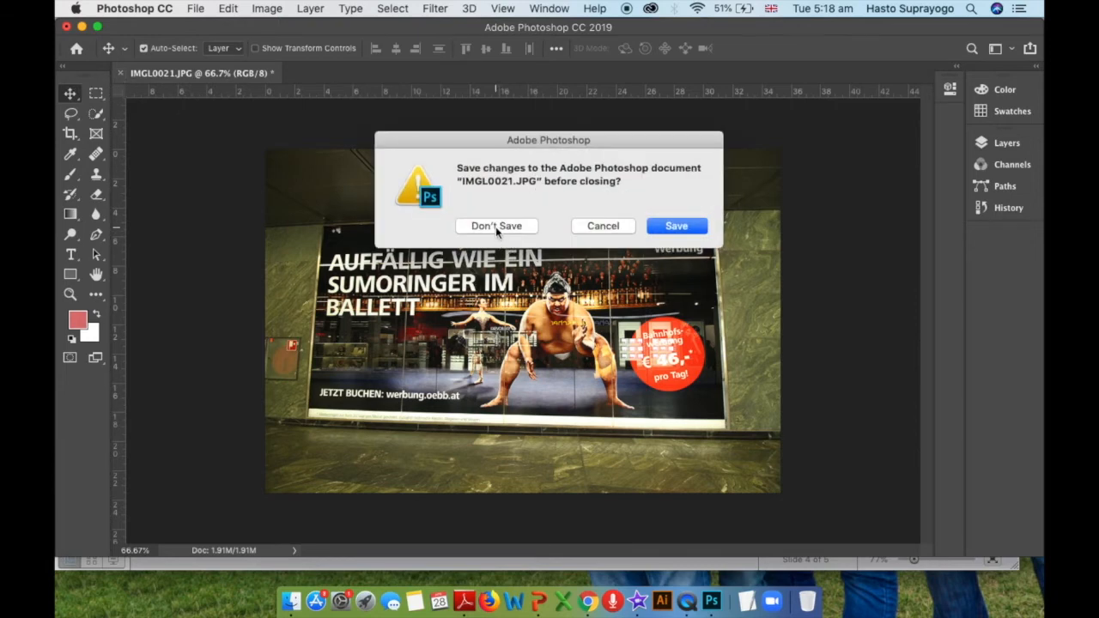
click(495, 227)
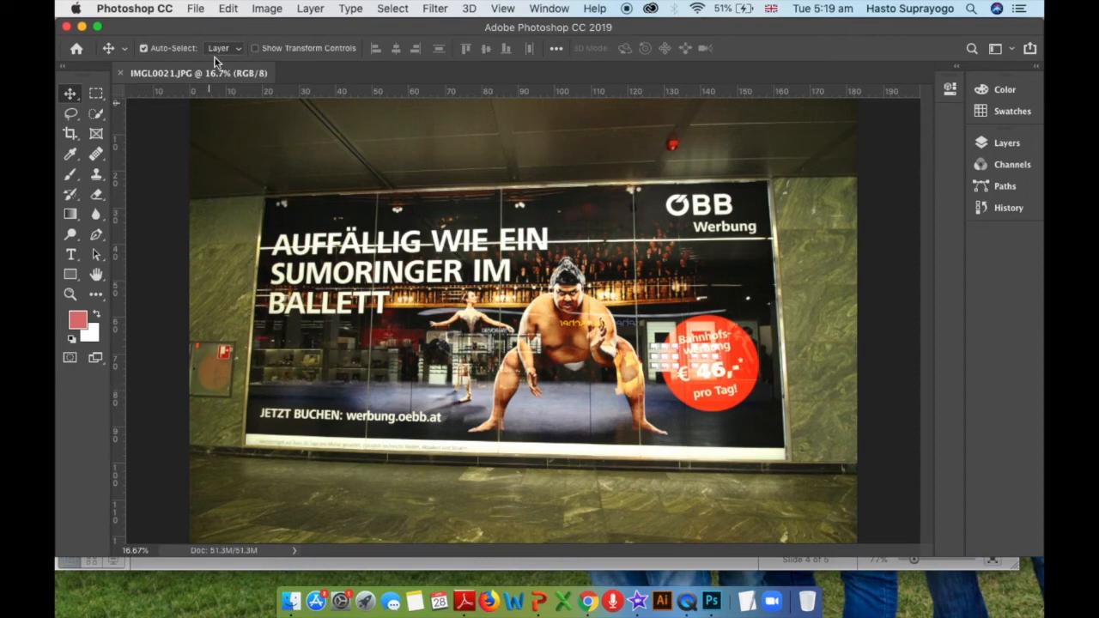
Bring up the Canvas Size settings for the photo and switch the new width and height units to pixels
click(267, 8)
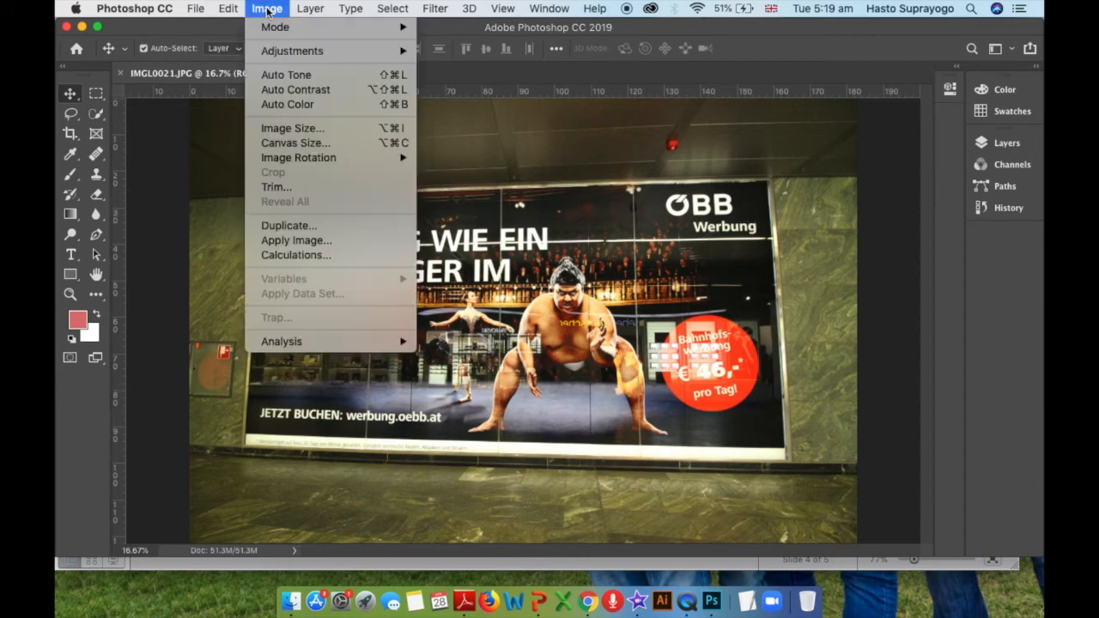
click(312, 148)
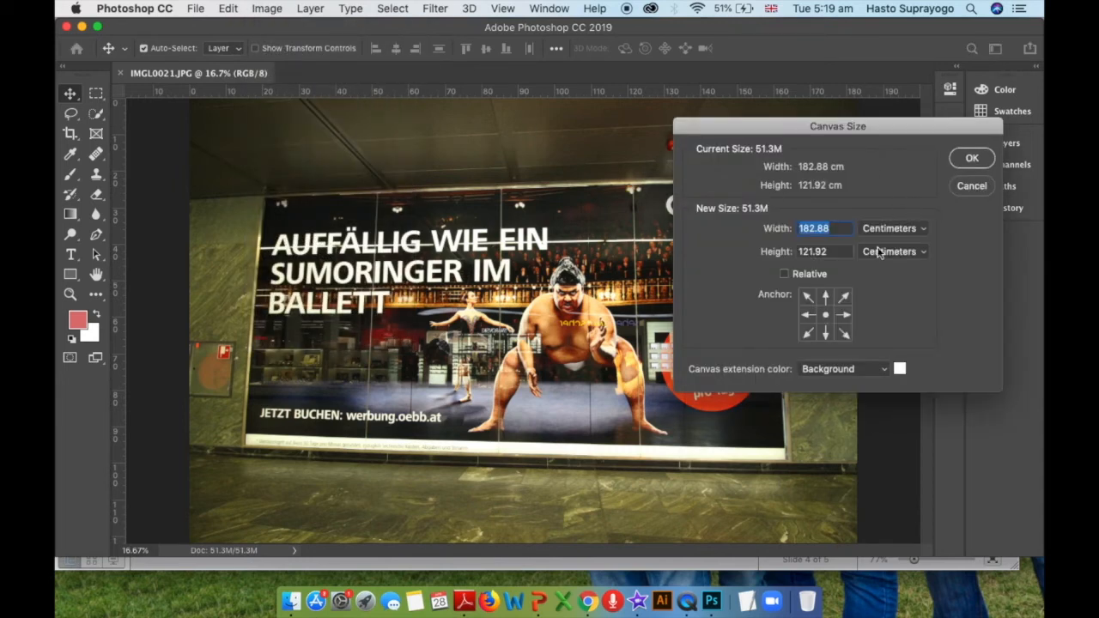
click(889, 229)
click(894, 227)
click(895, 228)
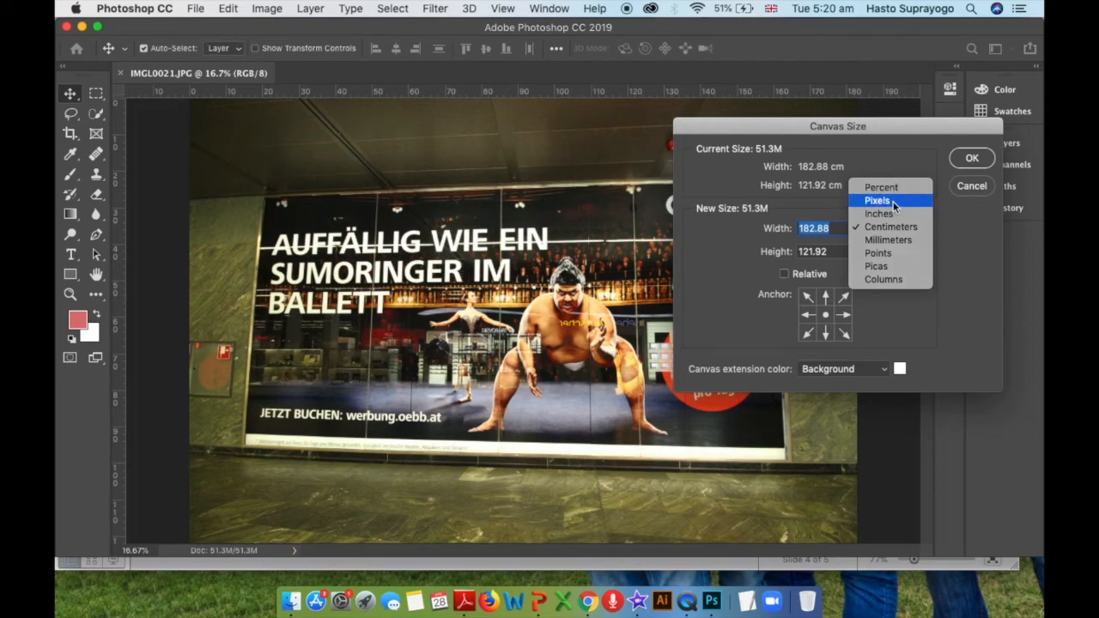
click(894, 201)
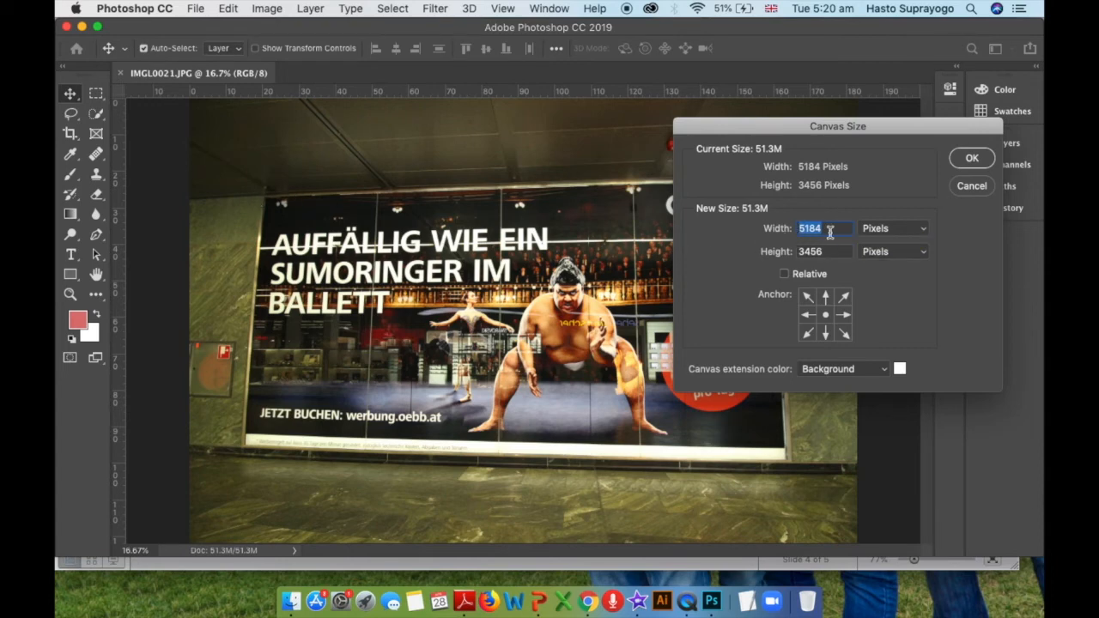
Reduce the canvas to 3500 by 2000 pixels around its centre, accepting the clipping, and check the dimensions in the Image Size settings
text(3500)
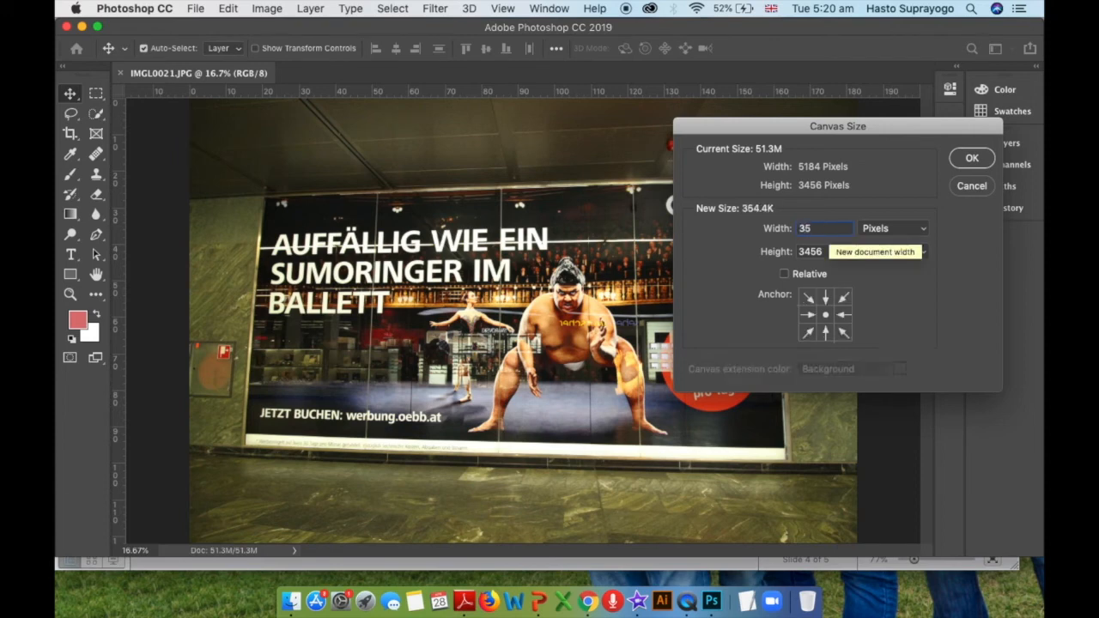
double_click(807, 250)
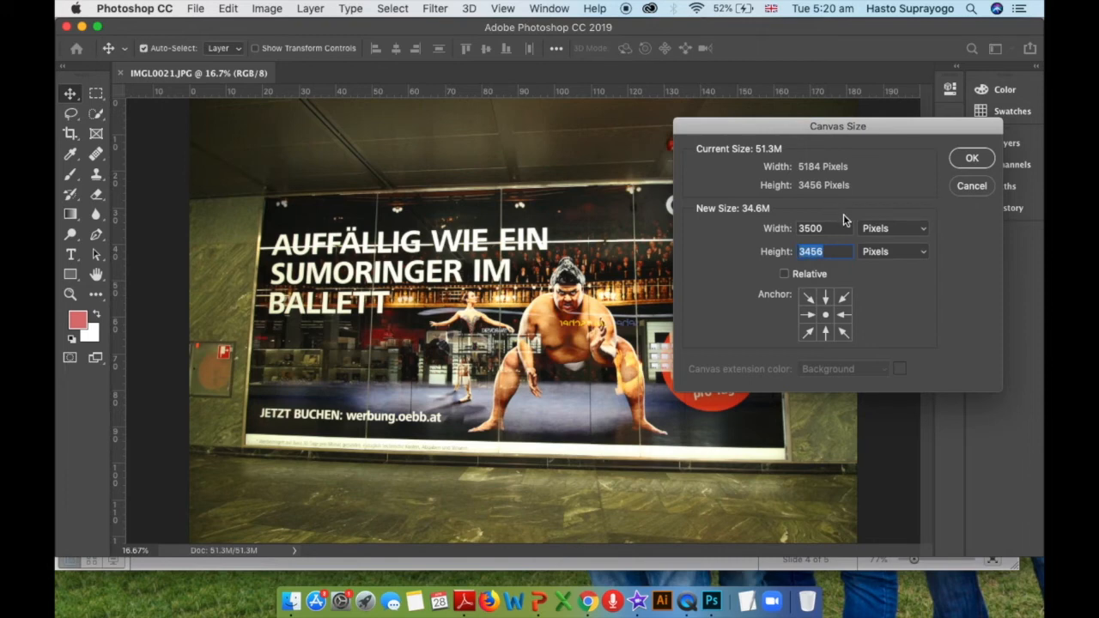
text(2000)
drag(916, 129, 849, 184)
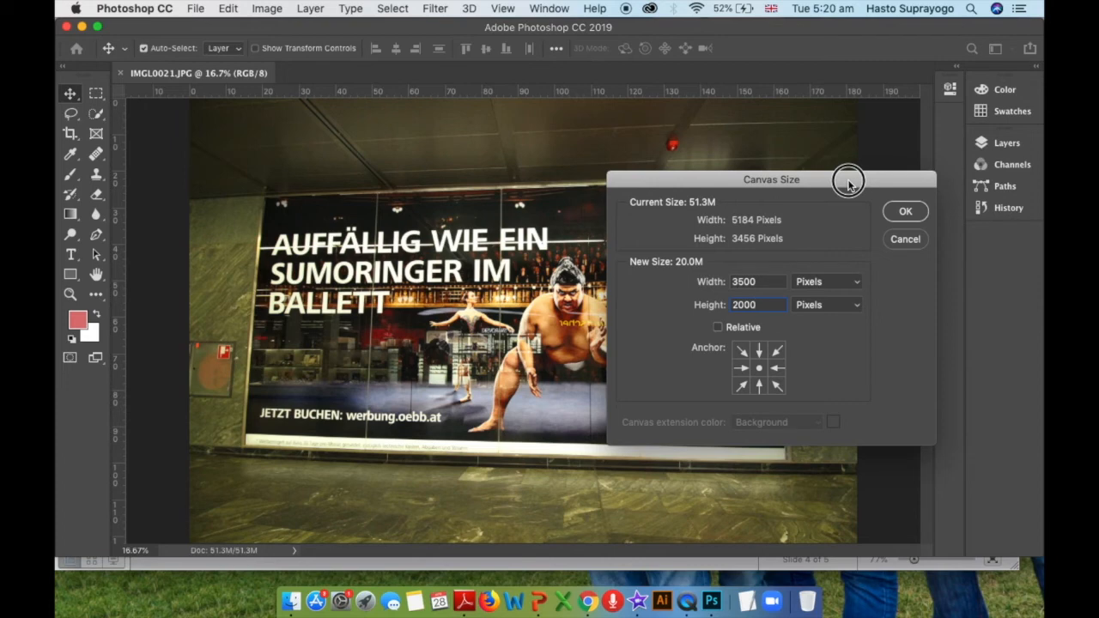
click(903, 215)
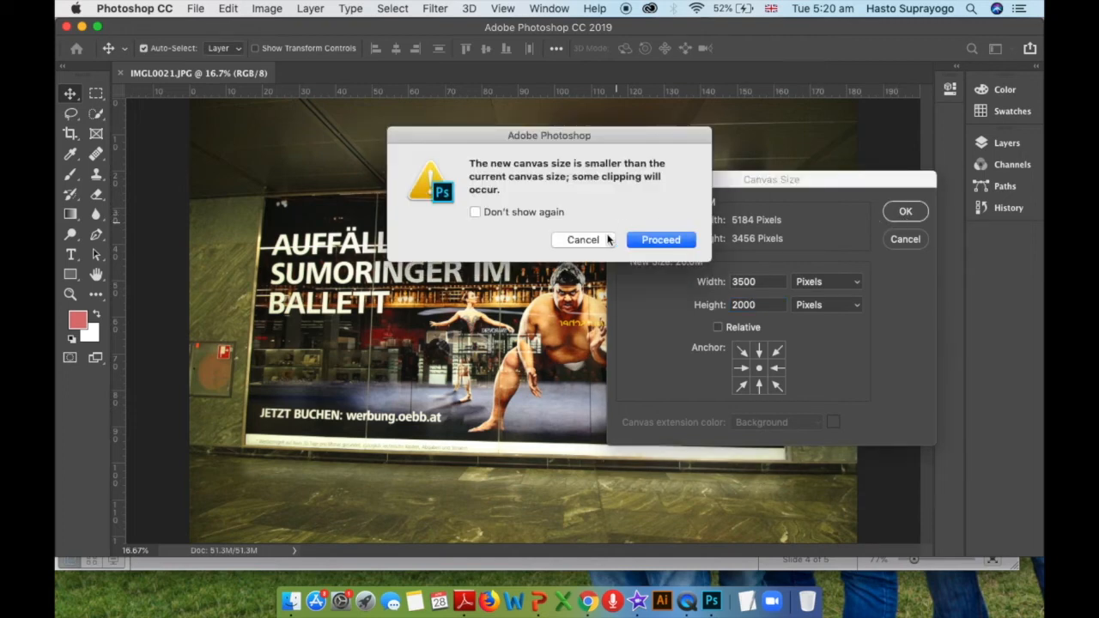
click(674, 240)
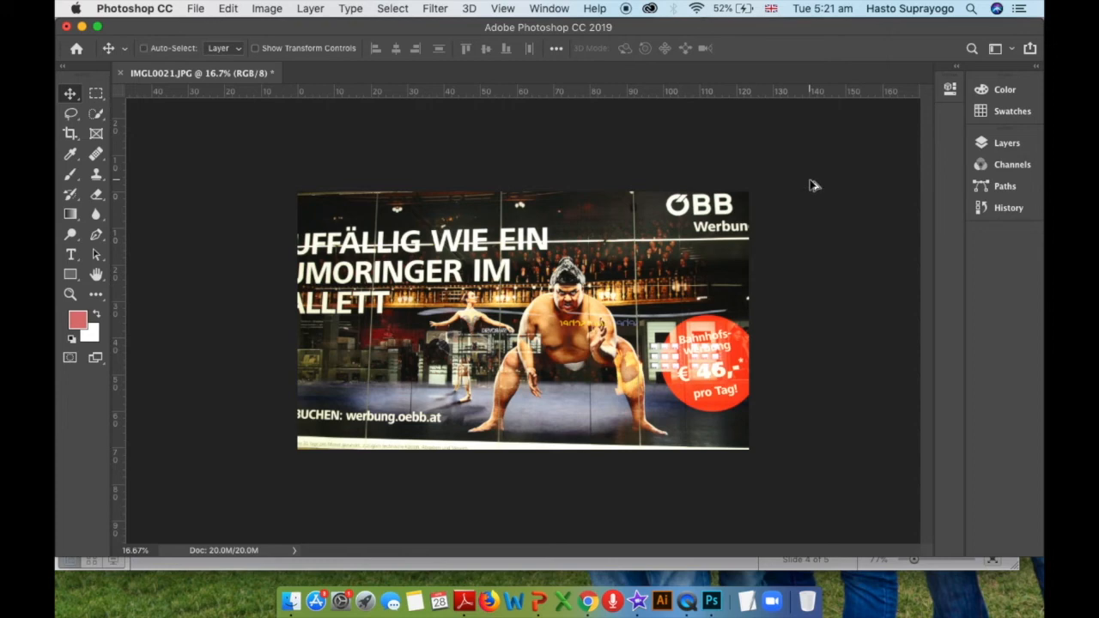
key(super+alt+i)
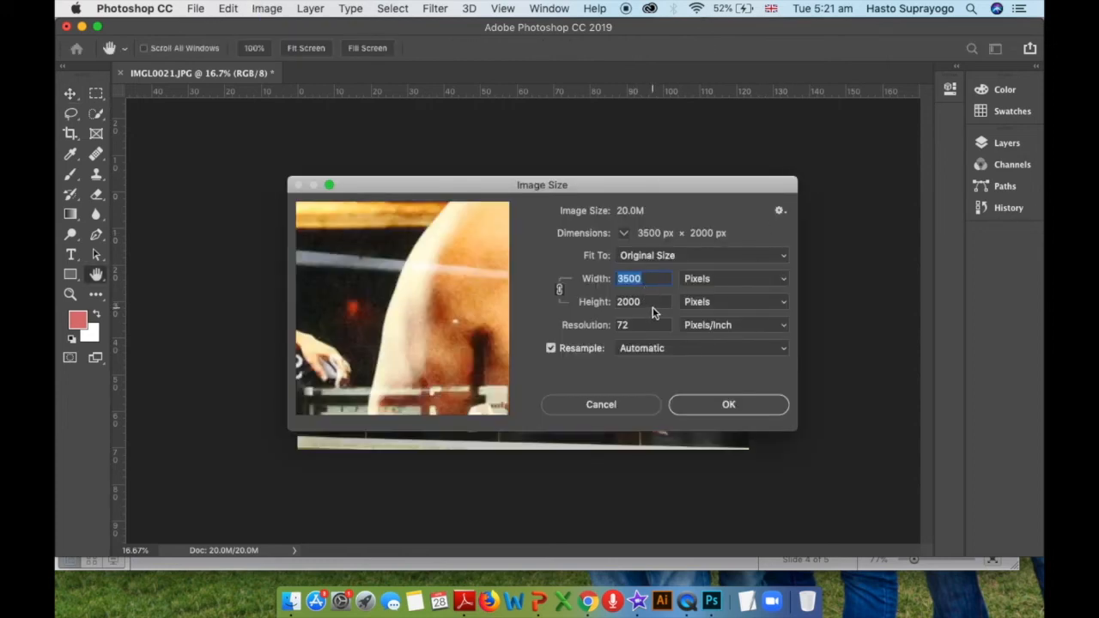
click(676, 411)
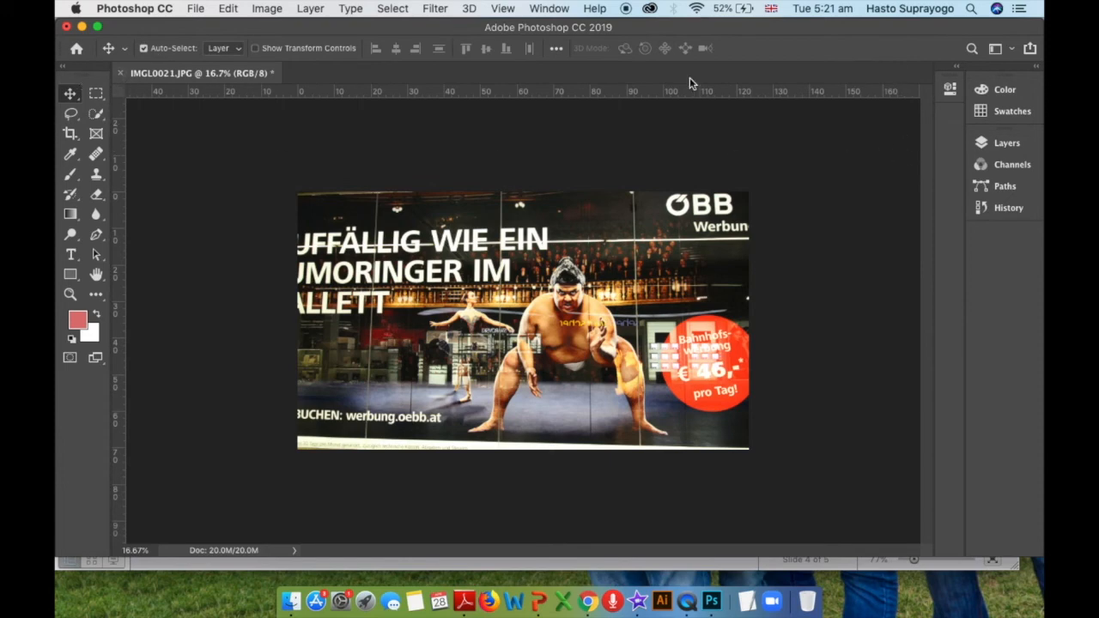
Return the photo to its originally opened state through the history, undoing the canvas size change
click(1006, 210)
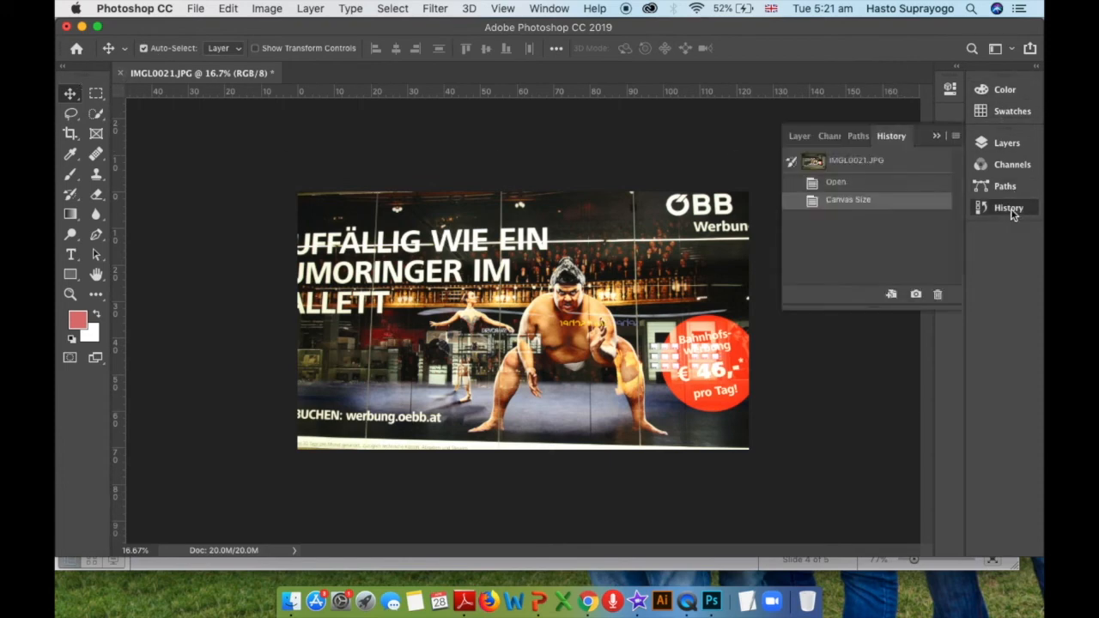
click(861, 186)
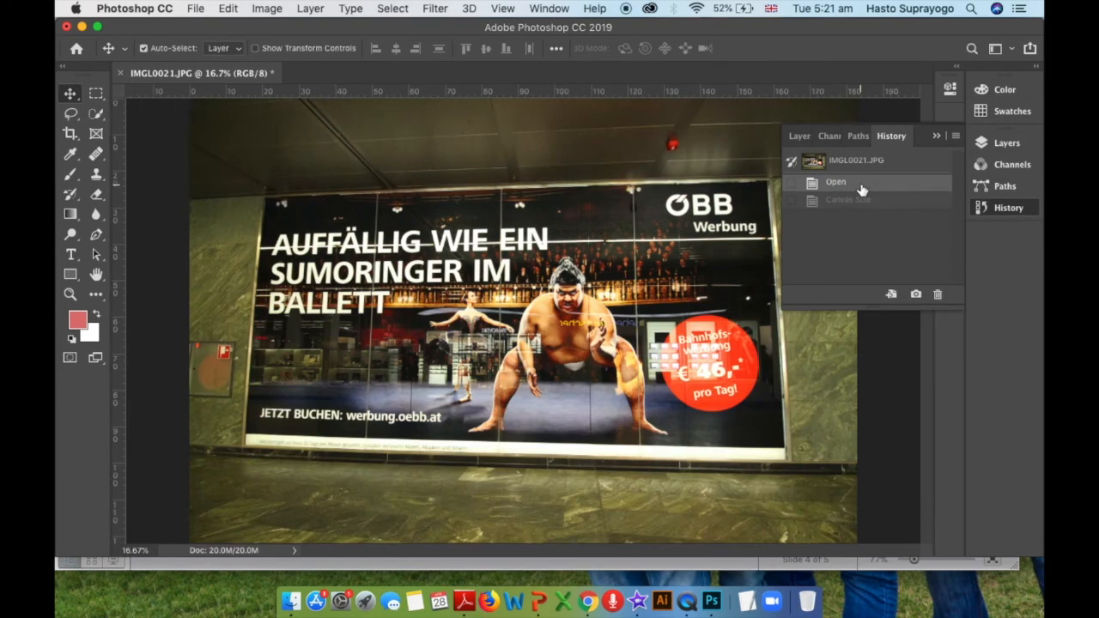
click(1008, 210)
click(266, 9)
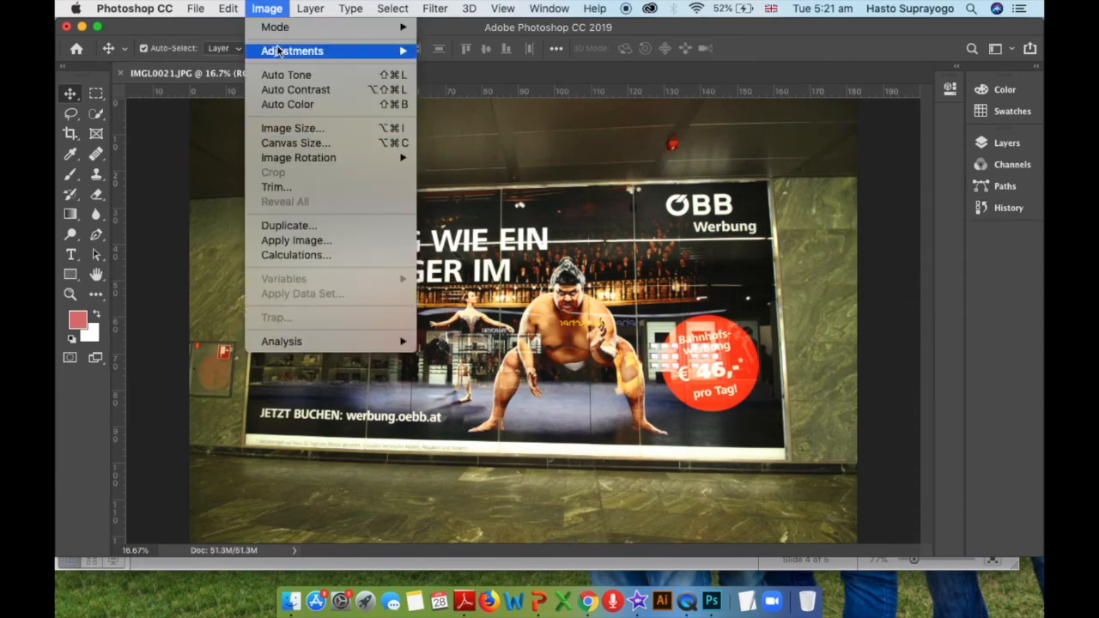
click(264, 9)
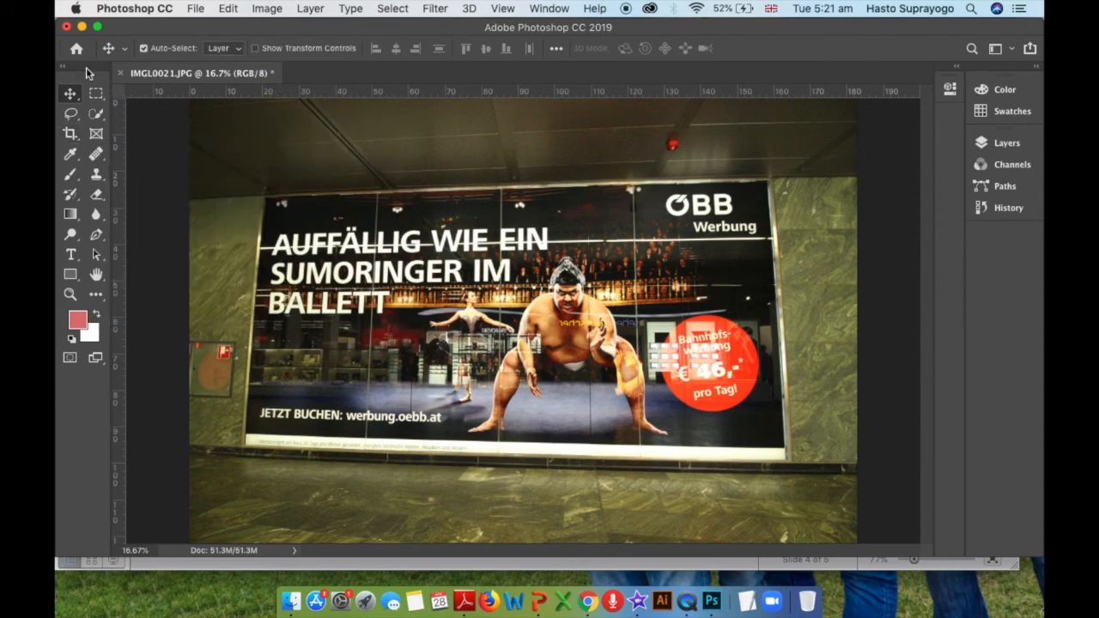
Crop the photo closely around the illuminated ÖBB billboard, cutting away the surrounding ceiling, walls and floor, and return to the Move tool
click(71, 137)
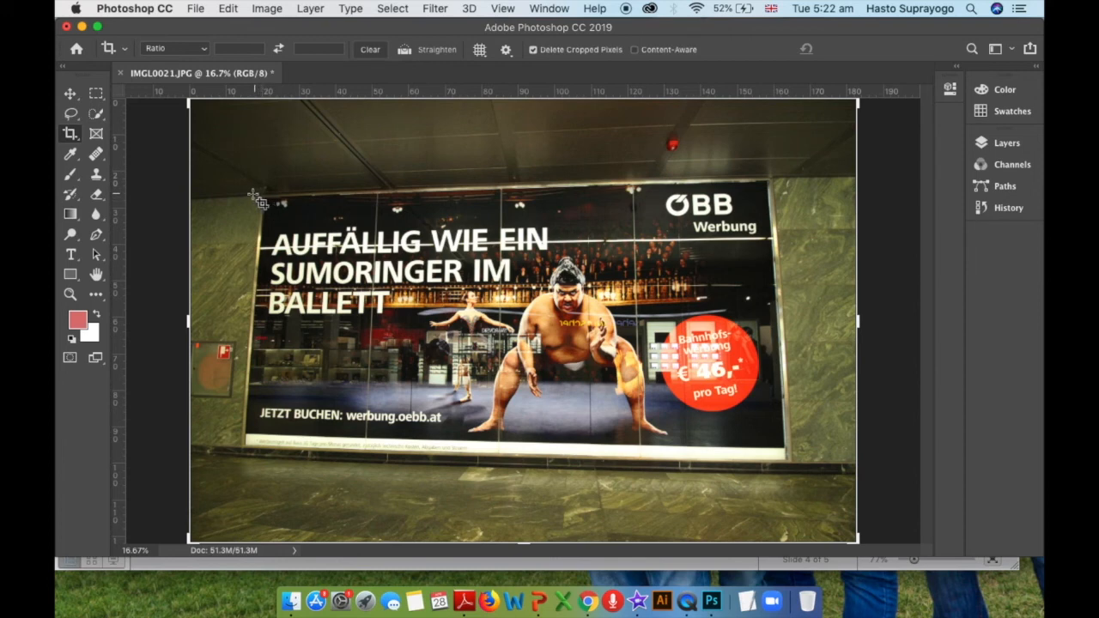
click(242, 451)
drag(243, 452, 792, 181)
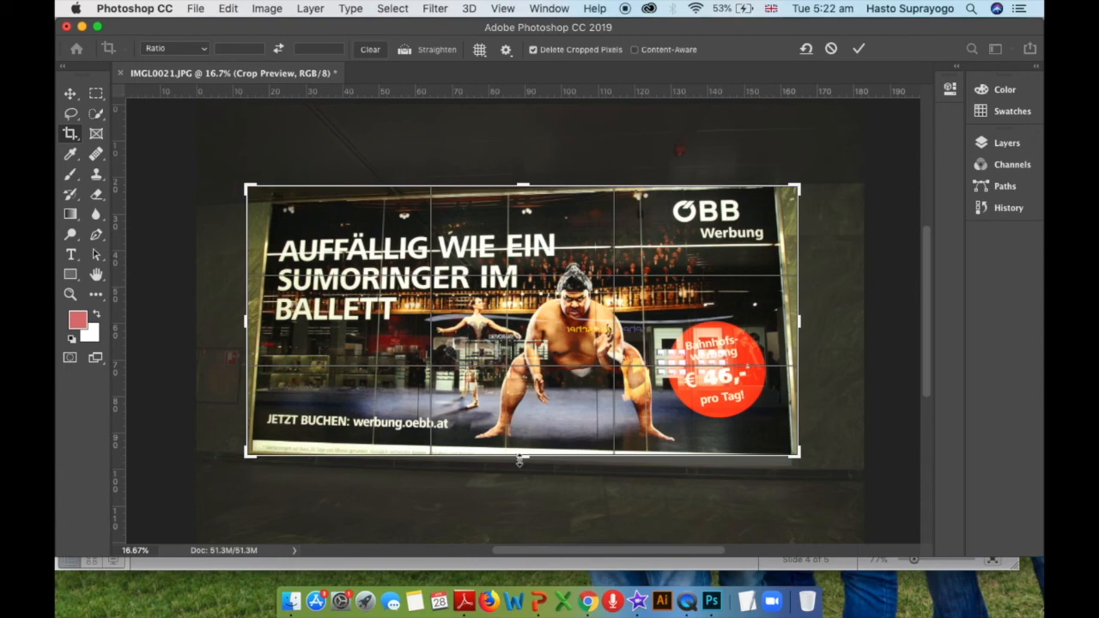
drag(798, 453, 798, 462)
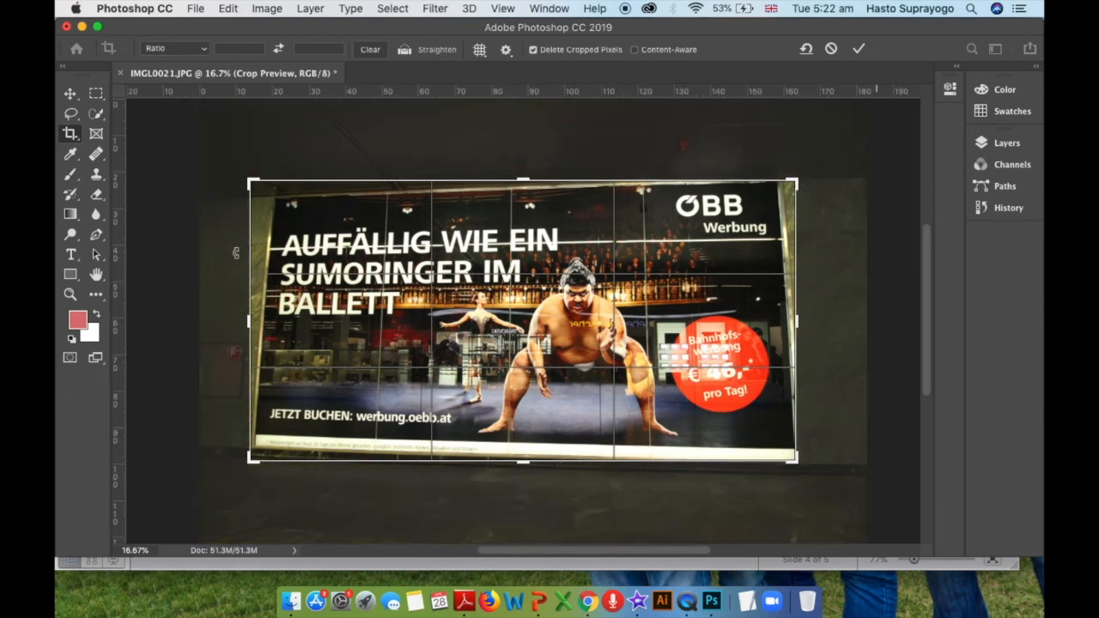
mouse_move(249, 322)
mouse_down()
mouse_move(258, 318)
mouse_move(238, 318)
mouse_move(251, 321)
mouse_up()
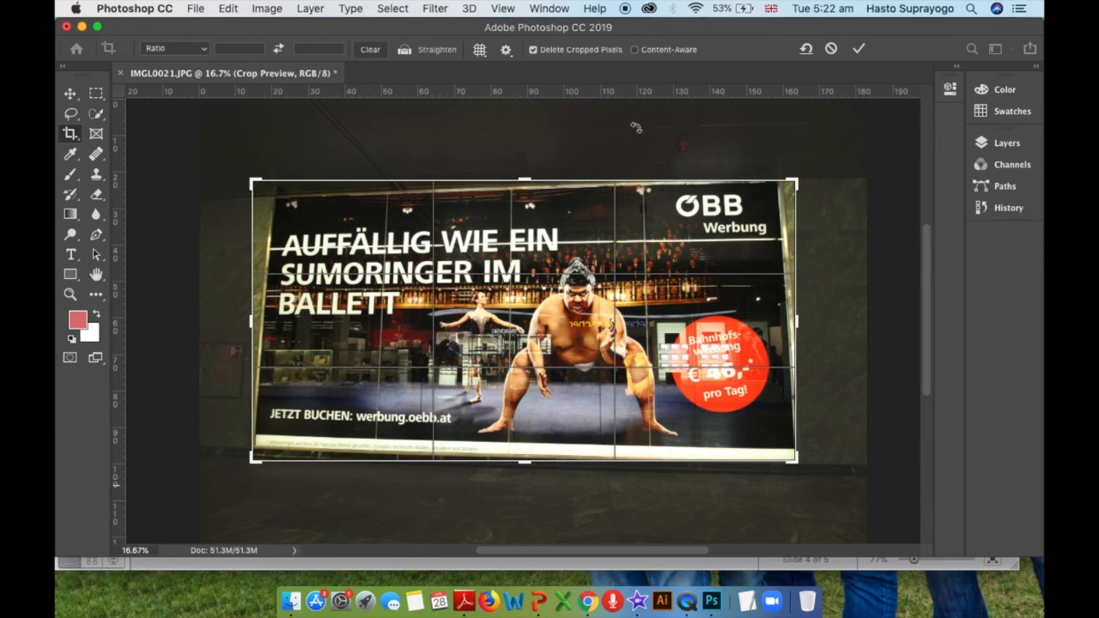
click(859, 52)
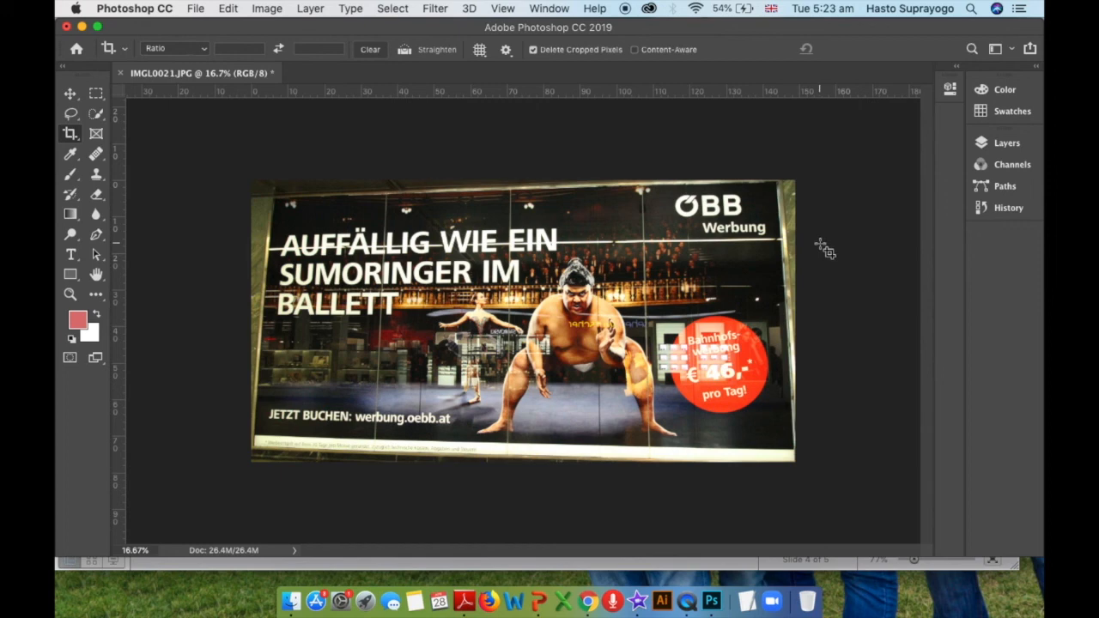
click(70, 95)
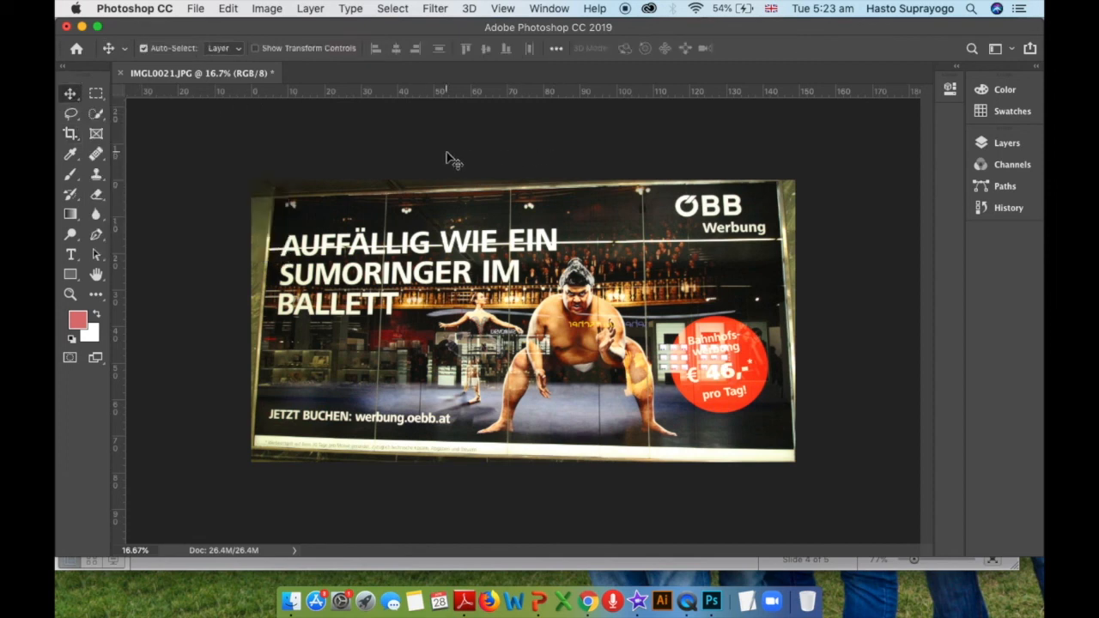